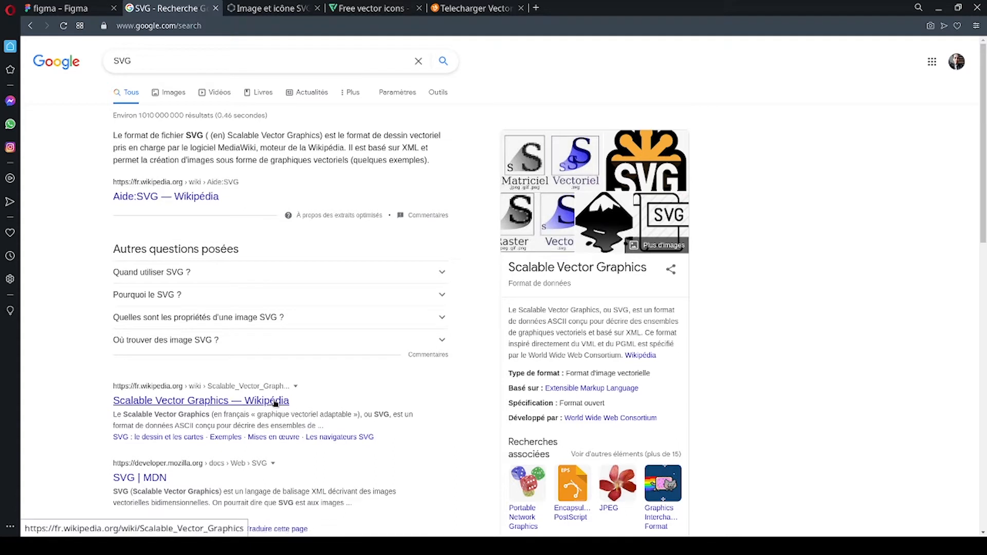
# Examine the "Pourquoi le SVG ?" answer in the search results for the reasons to use the SVG format.
pyautogui.click(185, 295)
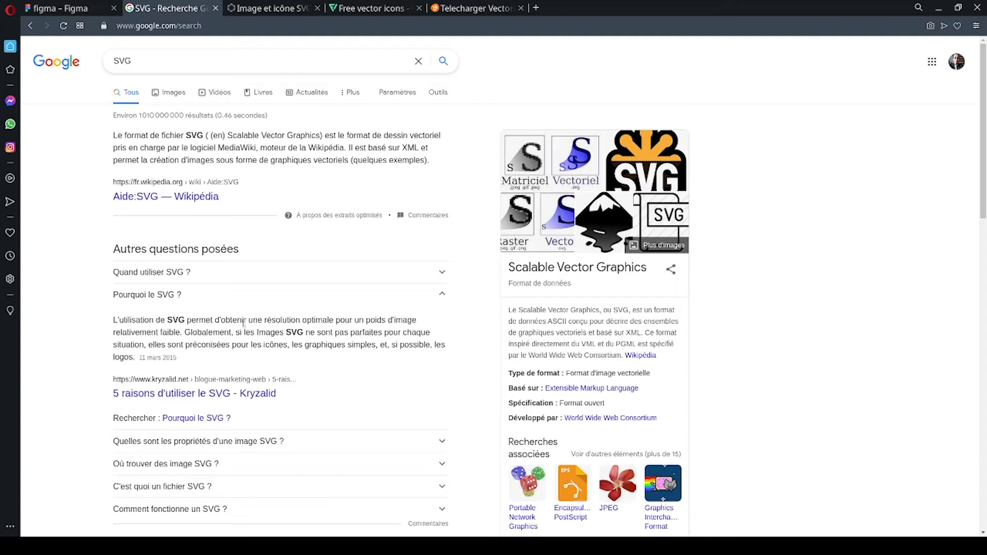
pyautogui.moveTo(267, 319); pyautogui.dragTo(185, 332)
pyautogui.click(372, 322)
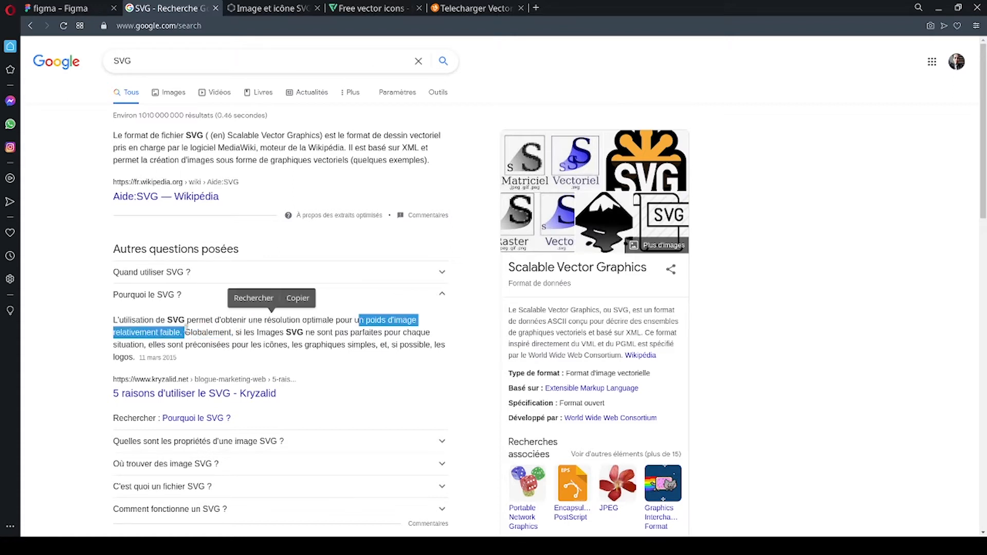
pyautogui.click(186, 332)
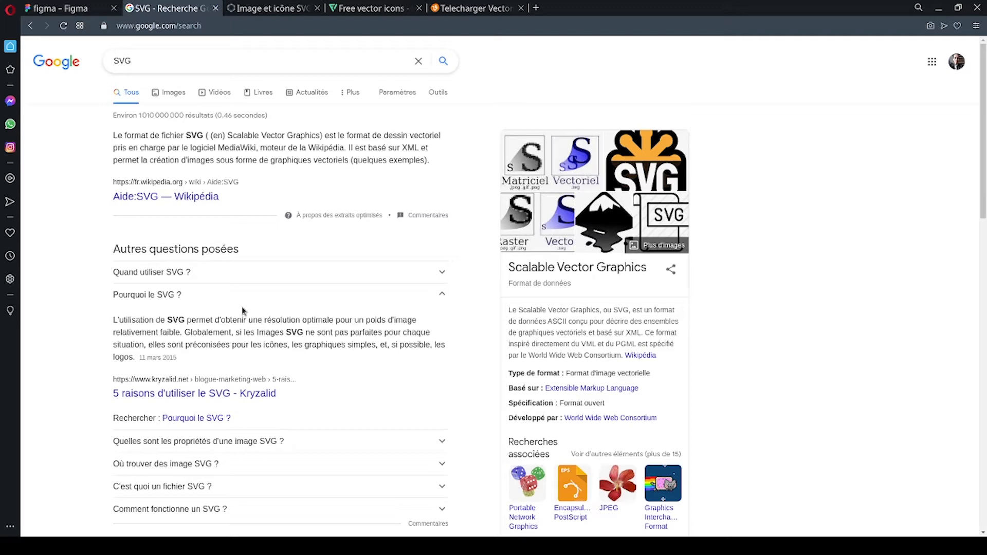
# Look over the vector download sites SVG Silh, Flaticon and Vecteezy, ending on the empty Figma file.
pyautogui.click(278, 9)
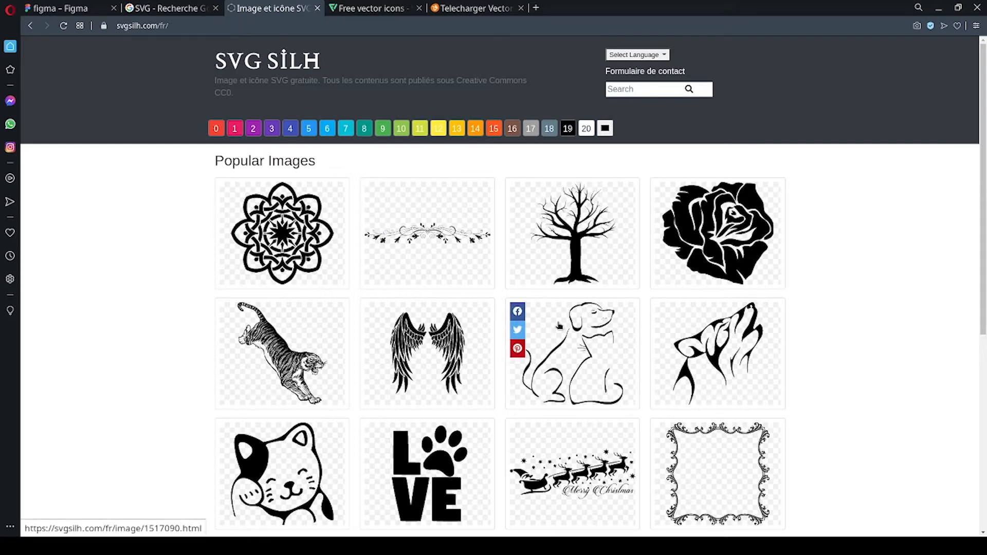
pyautogui.scroll(-3, 558, 318)
pyautogui.scroll(-2, 558, 317)
pyautogui.scroll(5, 550, 301)
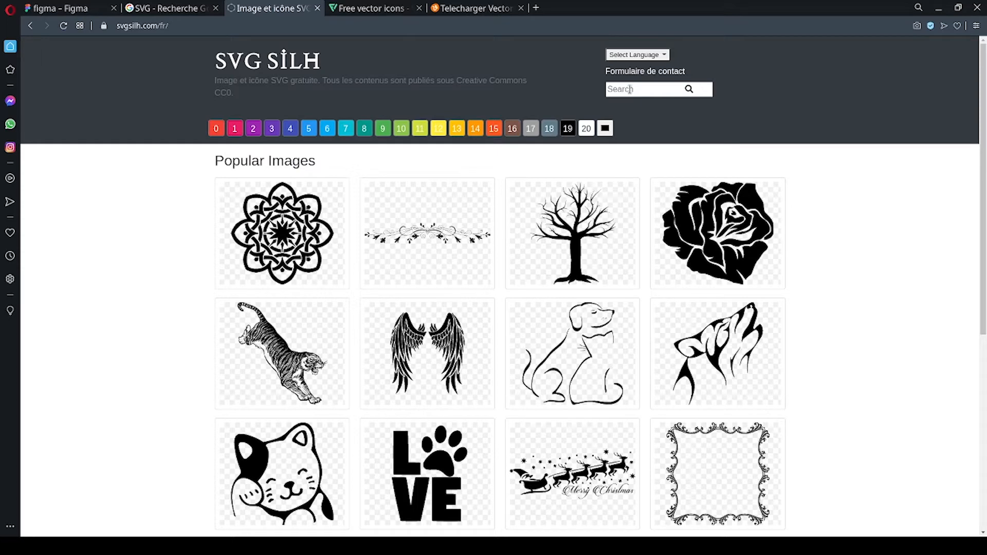
pyautogui.click(362, 15)
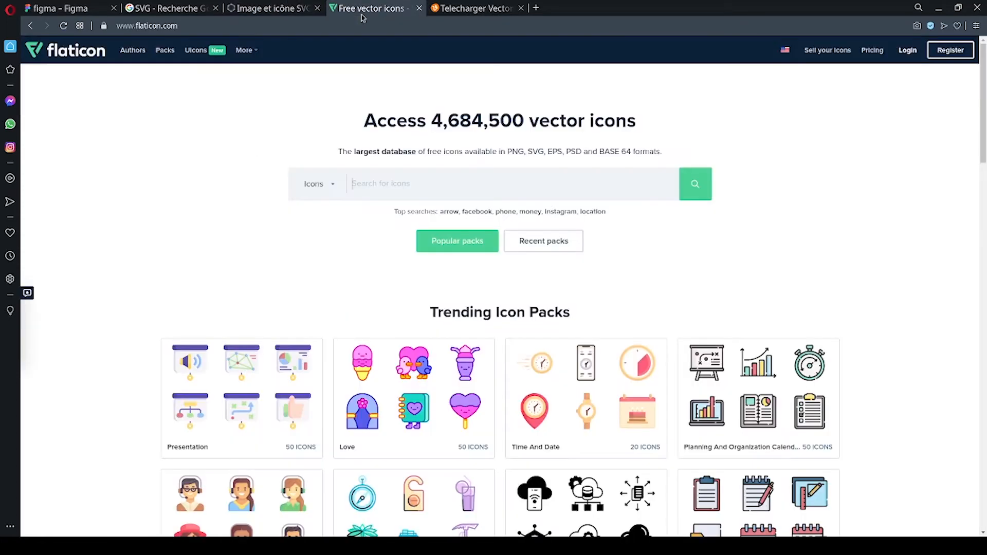
pyautogui.click(455, 14)
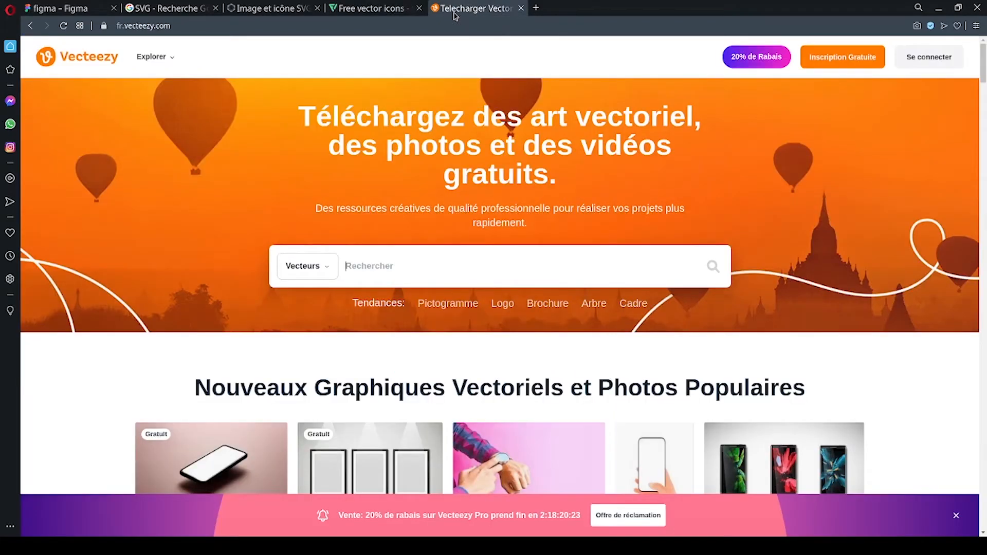
pyautogui.scroll(-1, 482, 219)
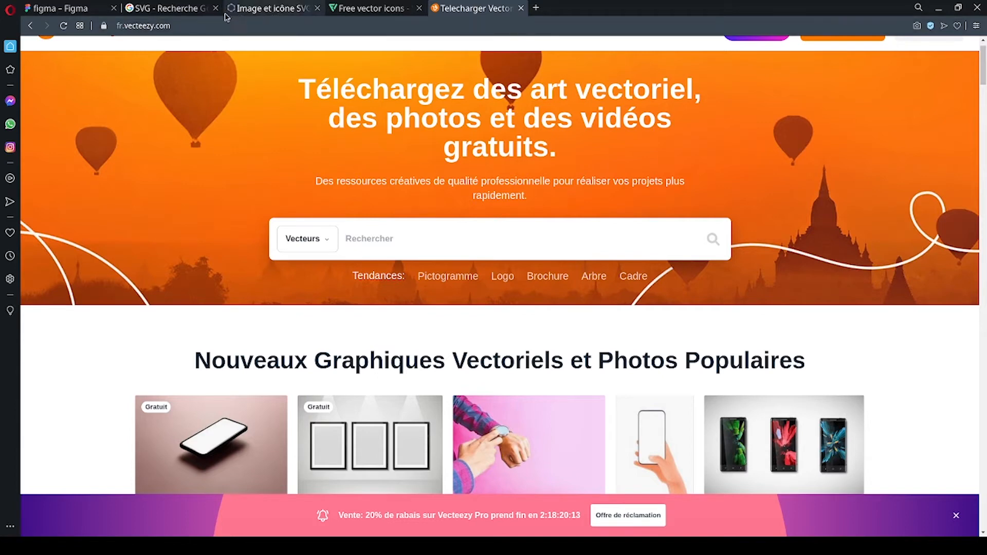
pyautogui.click(66, 9)
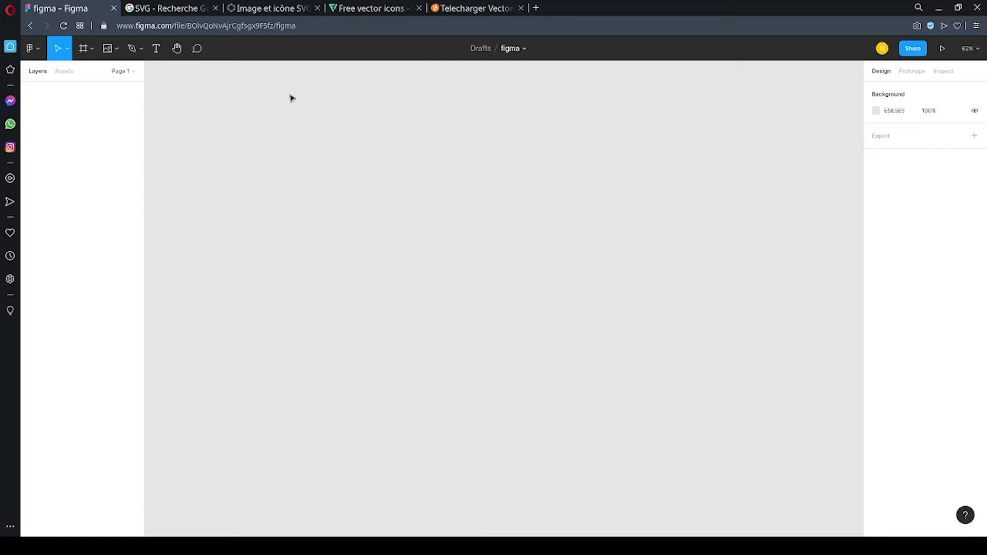
# Search the SVG Silh site for "bikini".
pyautogui.click(270, 8)
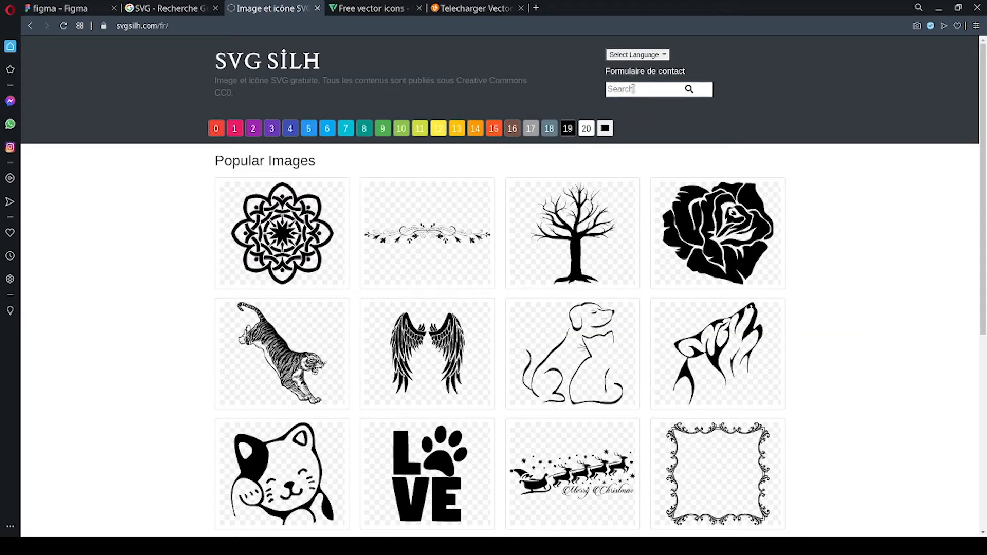
pyautogui.click(632, 88)
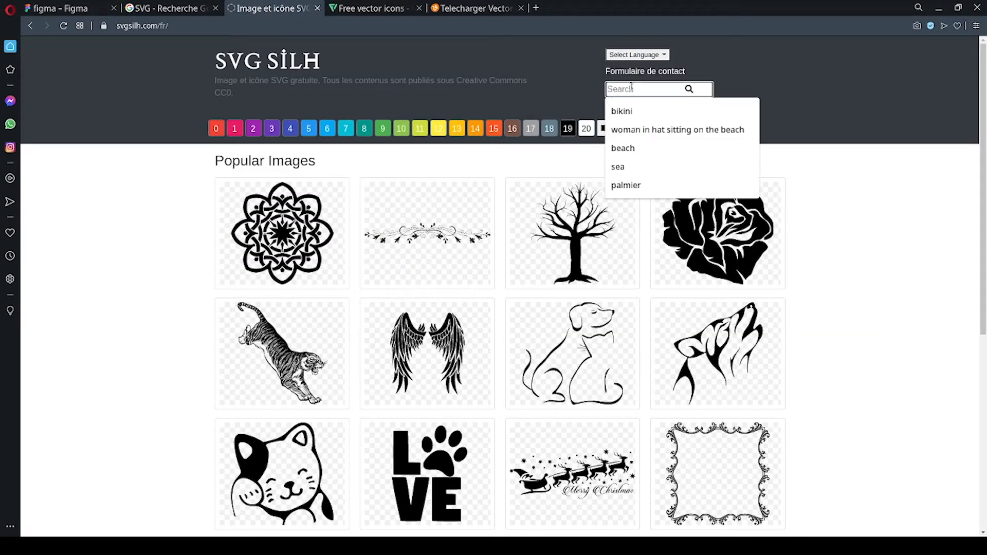
pyautogui.write('bikni')
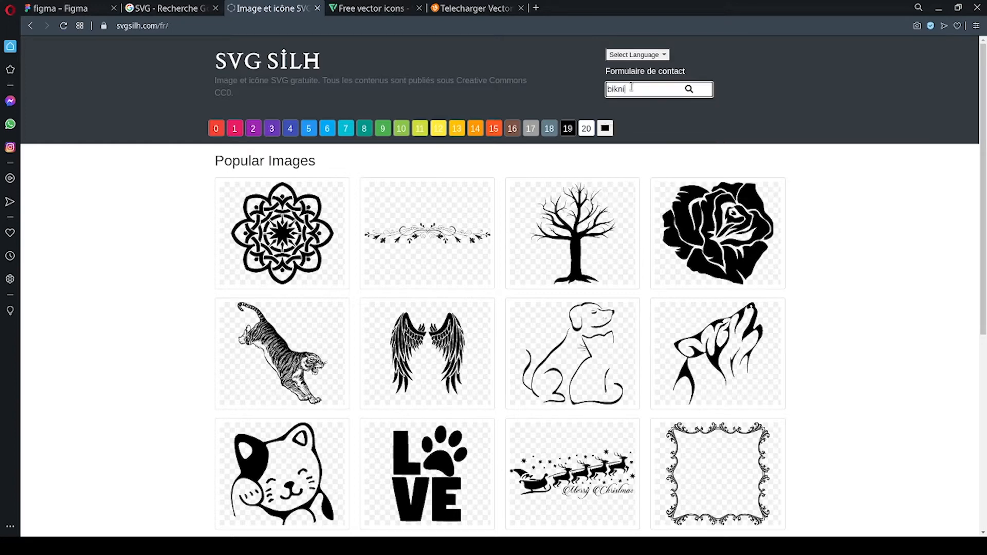
pyautogui.press('Return')
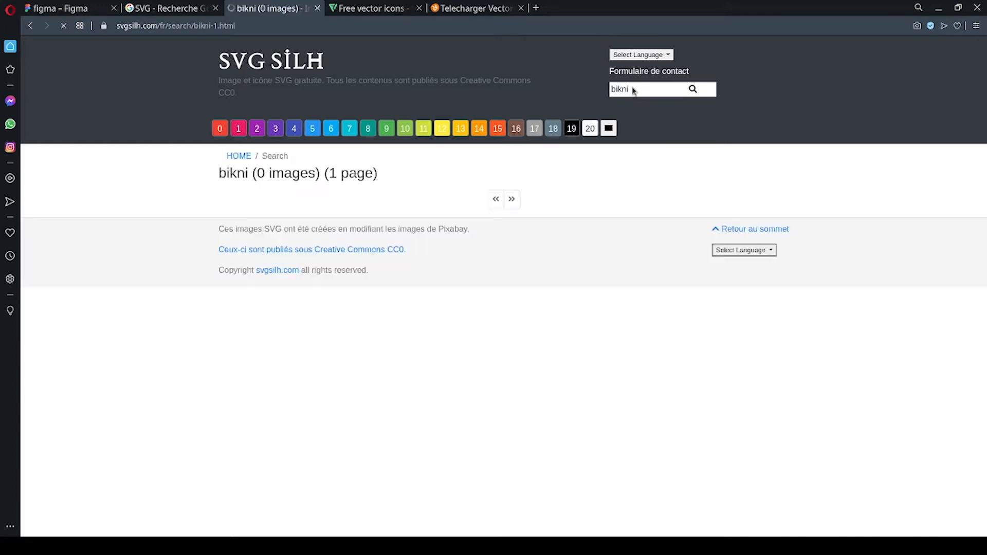
pyautogui.doubleClick(641, 90)
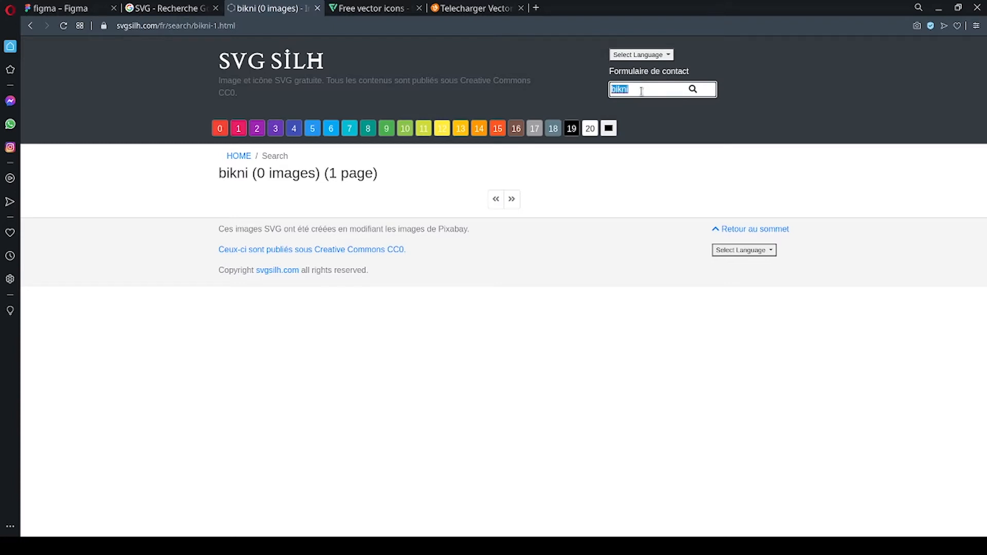
pyautogui.write('b')
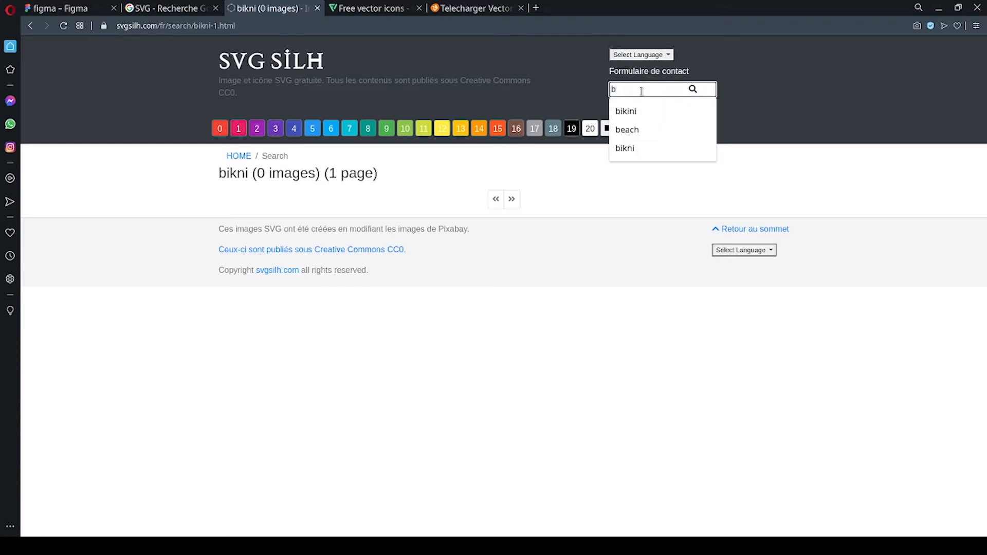
pyautogui.write('ikini')
pyautogui.press('Return')
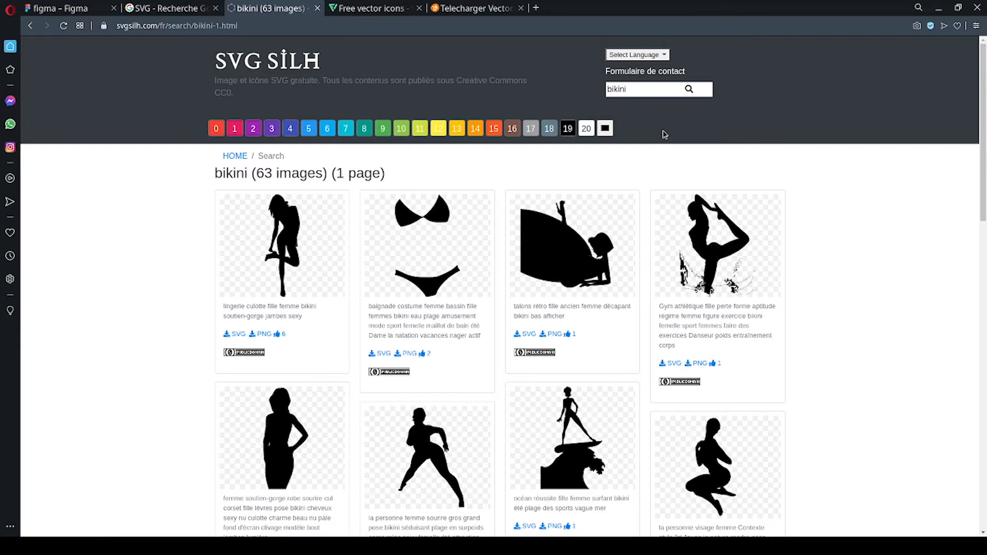
# Find the Valentine lingerie silhouette with the "love" lettering among the results and download it as SVG.
pyautogui.scroll(-7, 595, 233)
pyautogui.scroll(-10, 584, 236)
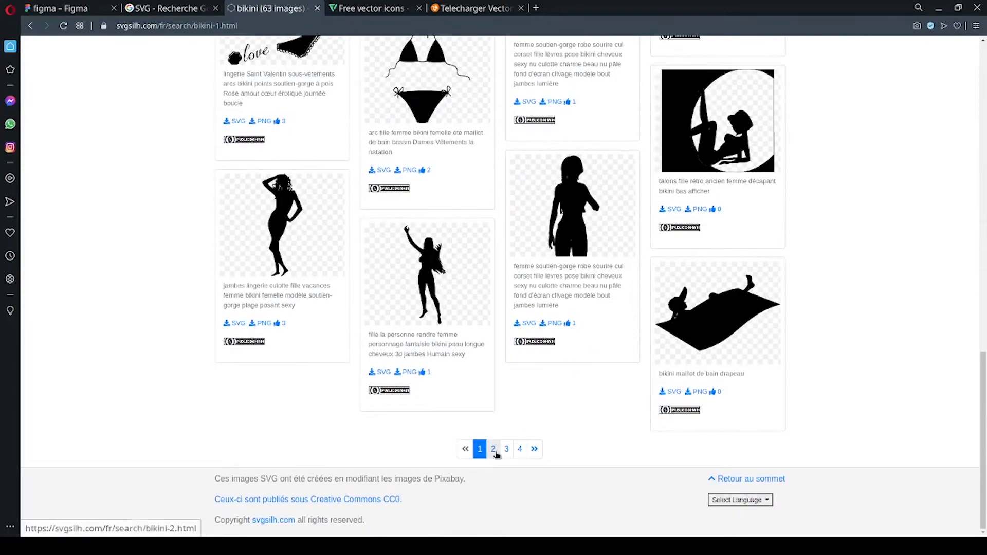
pyautogui.click(493, 458)
pyautogui.scroll(-4, 531, 211)
pyautogui.scroll(-9, 531, 211)
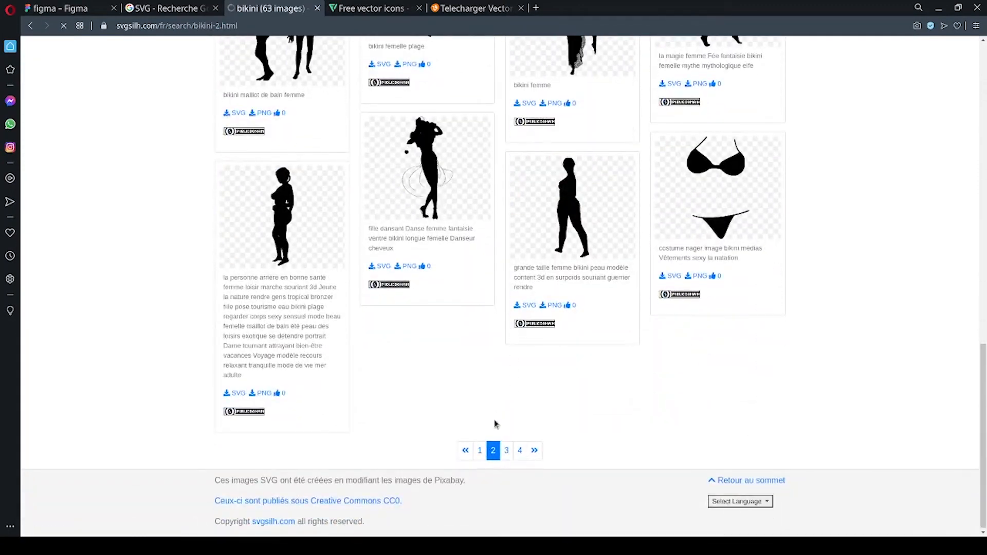
pyautogui.click(480, 450)
pyautogui.scroll(-5, 348, 324)
pyautogui.scroll(-5, 347, 325)
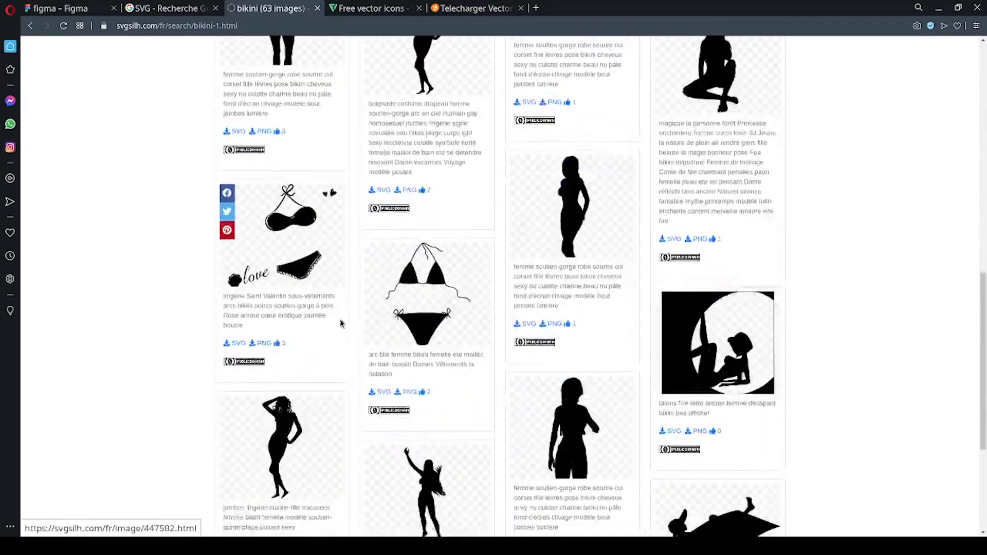
pyautogui.click(345, 313)
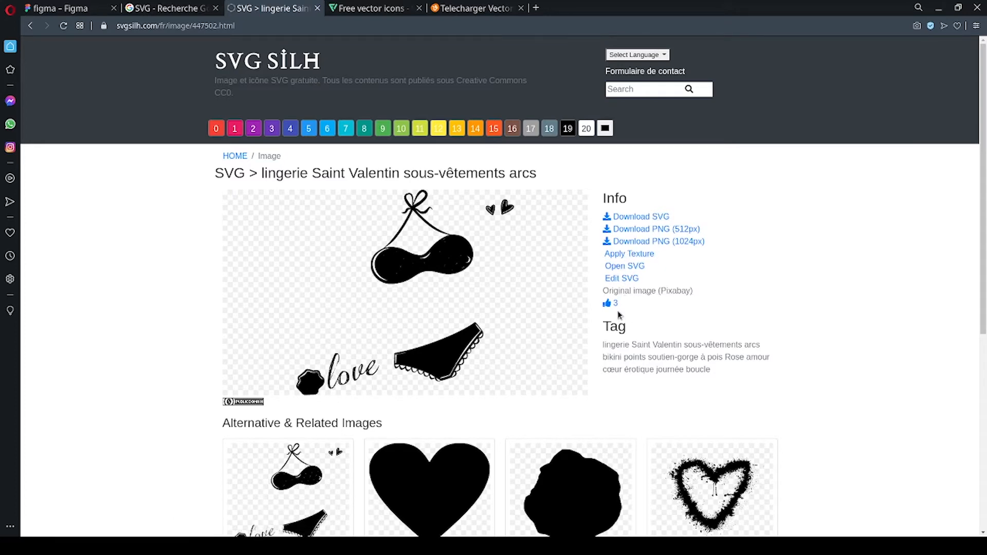
pyautogui.click(629, 222)
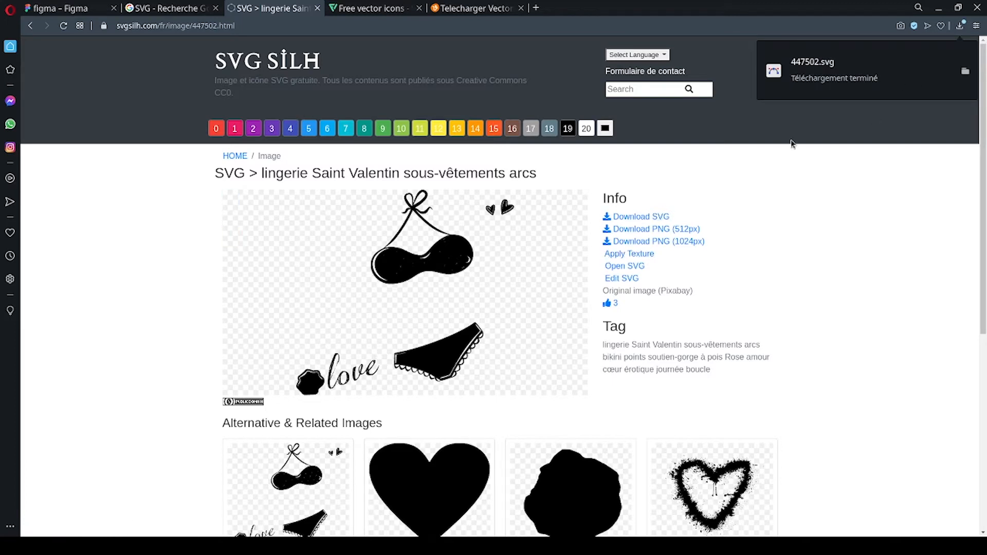
# Switch to Figma and import the downloaded 447502.svg onto the canvas.
pyautogui.click(64, 8)
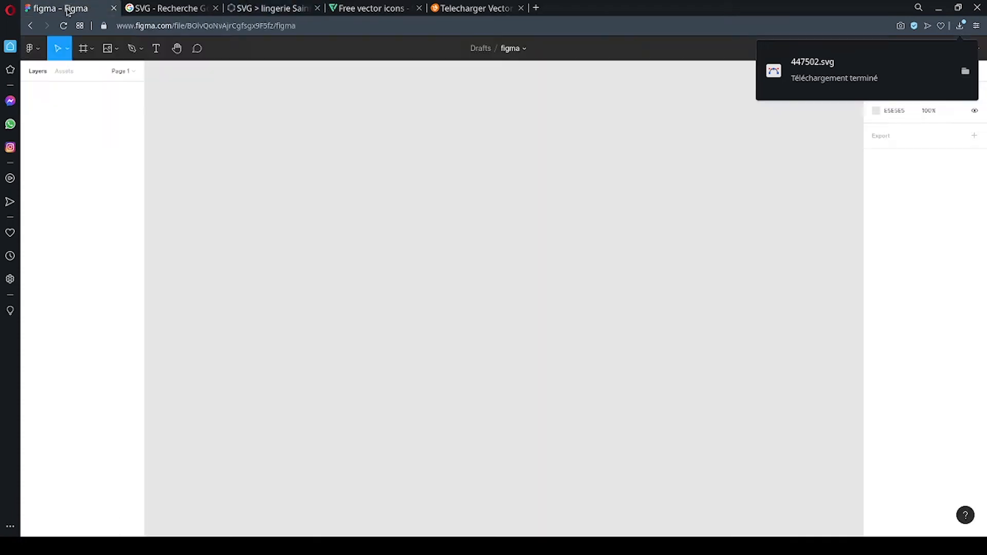
pyautogui.click(109, 49)
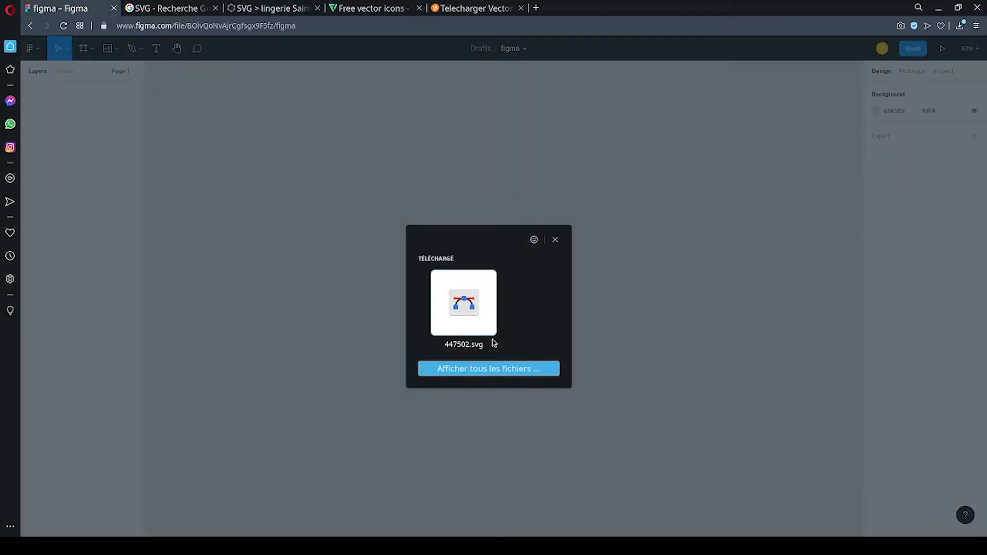
pyautogui.moveTo(468, 304)
pyautogui.mouseDown()
pyautogui.moveTo(471, 412)
pyautogui.moveTo(465, 286)
pyautogui.mouseUp()
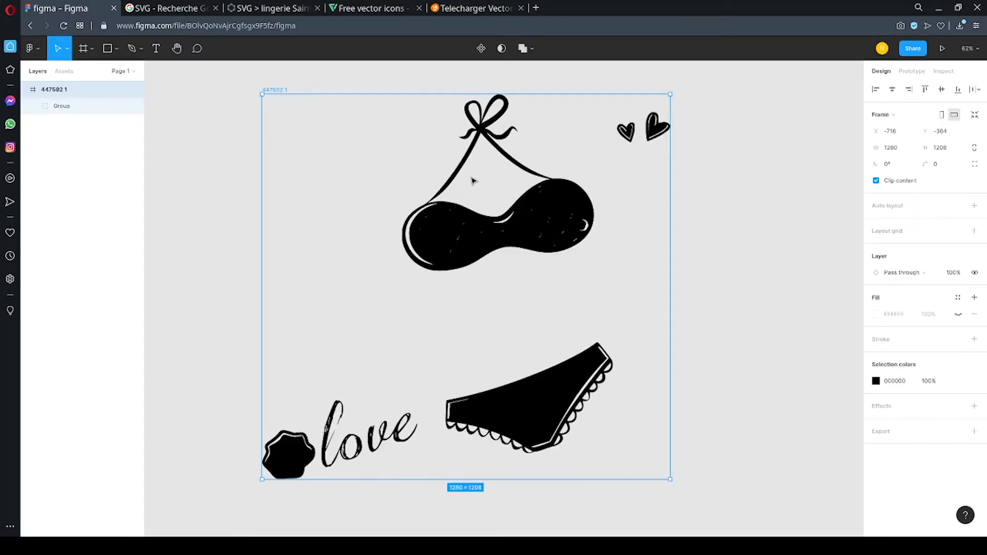
# Take the artwork group out of its imported frame and delete the leftover frame.
pyautogui.scroll(-1, 474, 180)
pyautogui.scroll(1, 476, 190)
pyautogui.scroll(-3, 476, 211)
pyautogui.moveTo(470, 227); pyautogui.dragTo(508, 202)
pyautogui.doubleClick(490, 226)
pyautogui.click(533, 230)
pyautogui.press('Delete')
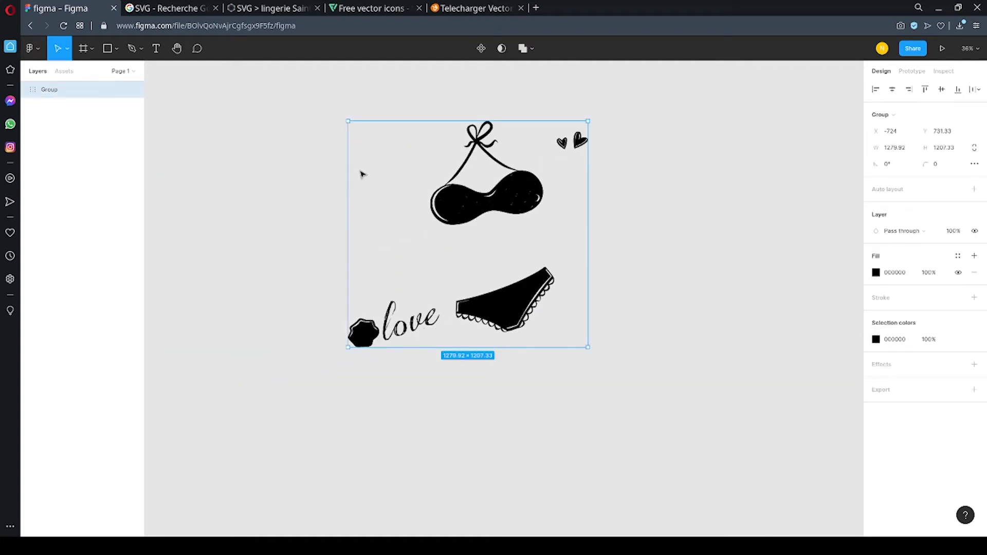
# Shift the artwork aside and add the text "EMELIE MAILLOT" in the empty space to its left.
pyautogui.moveTo(483, 203); pyautogui.dragTo(612, 198)
pyautogui.click(156, 48)
pyautogui.click(226, 252)
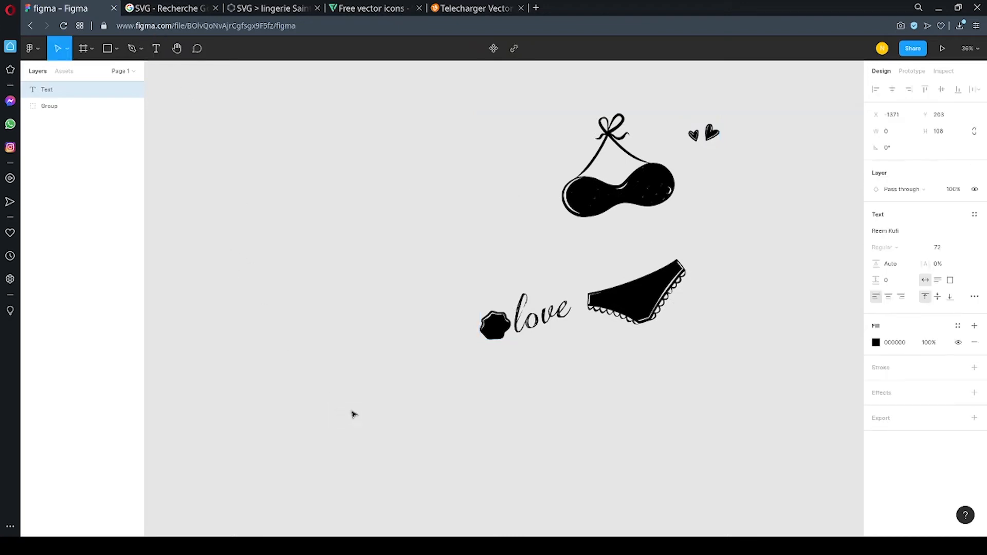
pyautogui.write('EME')
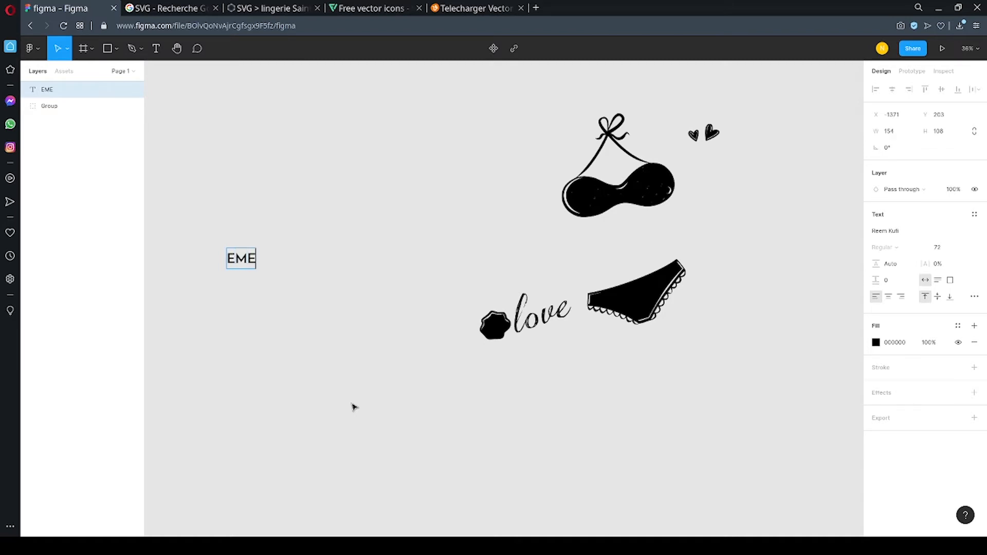
pyautogui.write('LIE MAILL')
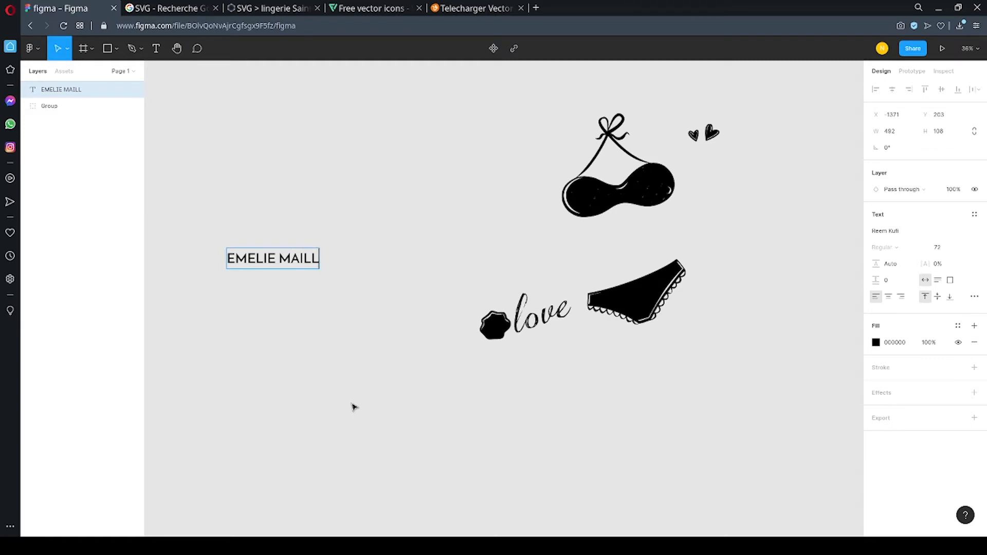
pyautogui.write('OT')
pyautogui.press('Escape')
pyautogui.click(611, 201)
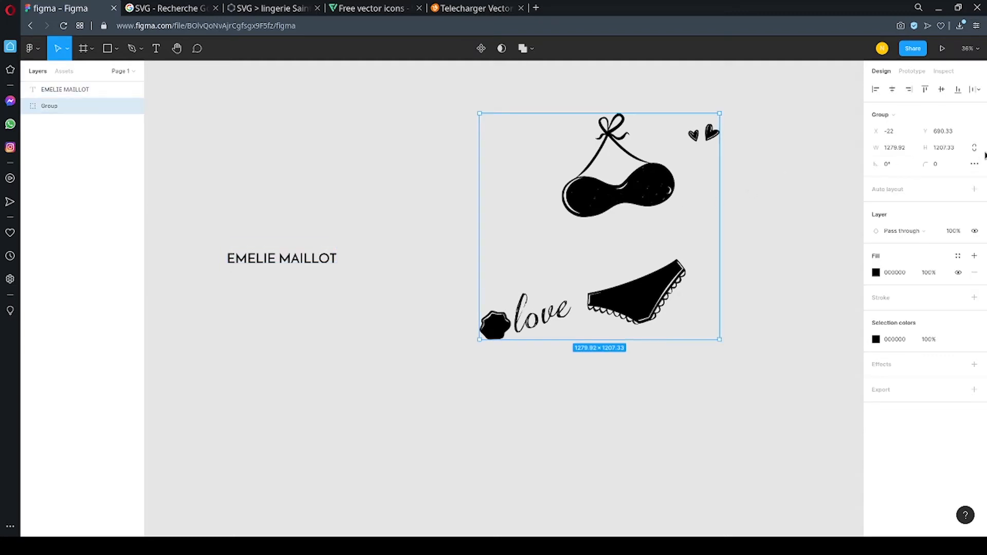
pyautogui.click(900, 150)
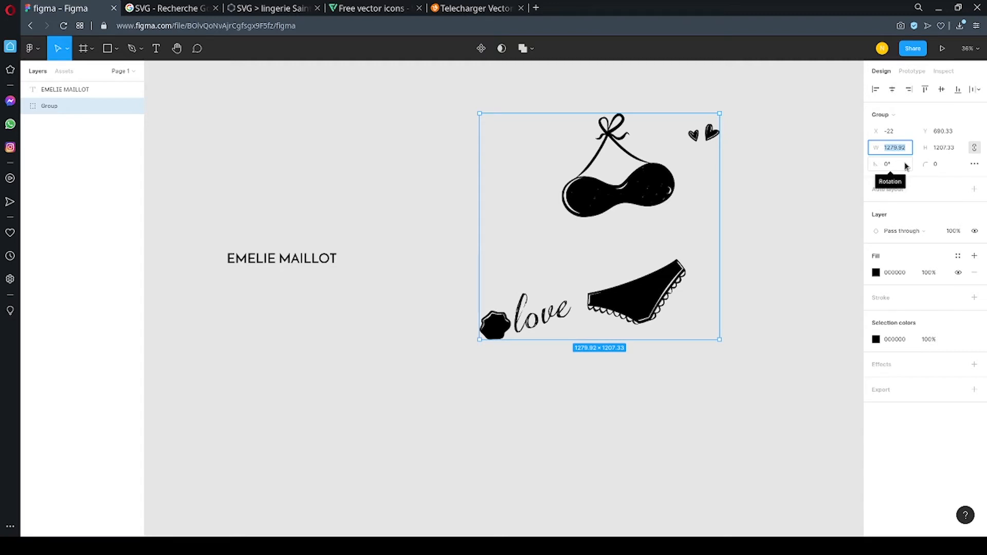
pyautogui.write('64')
pyautogui.press('Return')
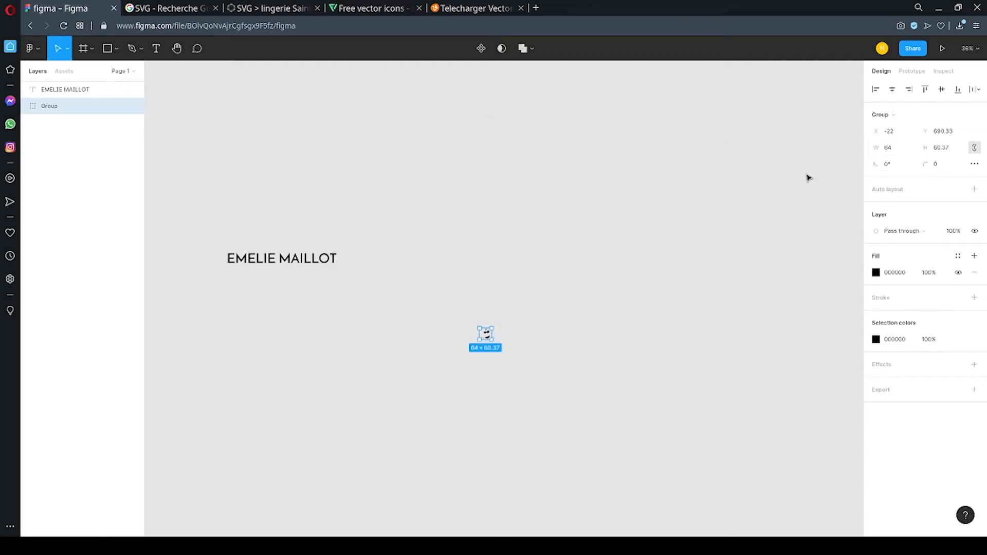
pyautogui.hotkey('ctrl', 'z')
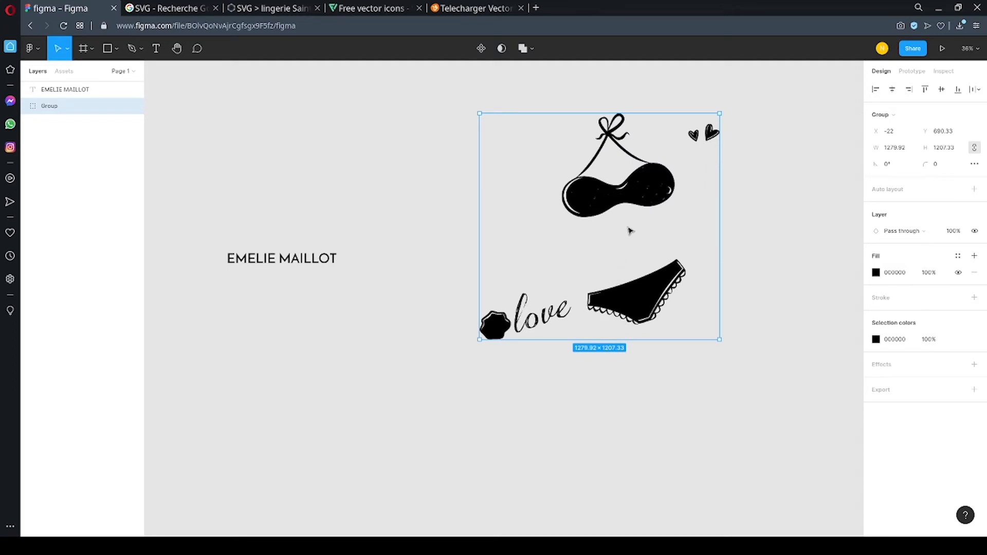
# Scale the artwork group proportionally to a width of 512 and rearrange it so the EMELIE MAILLOT text sits below it.
pyautogui.click(894, 150)
pyautogui.write('512')
pyautogui.press('Return')
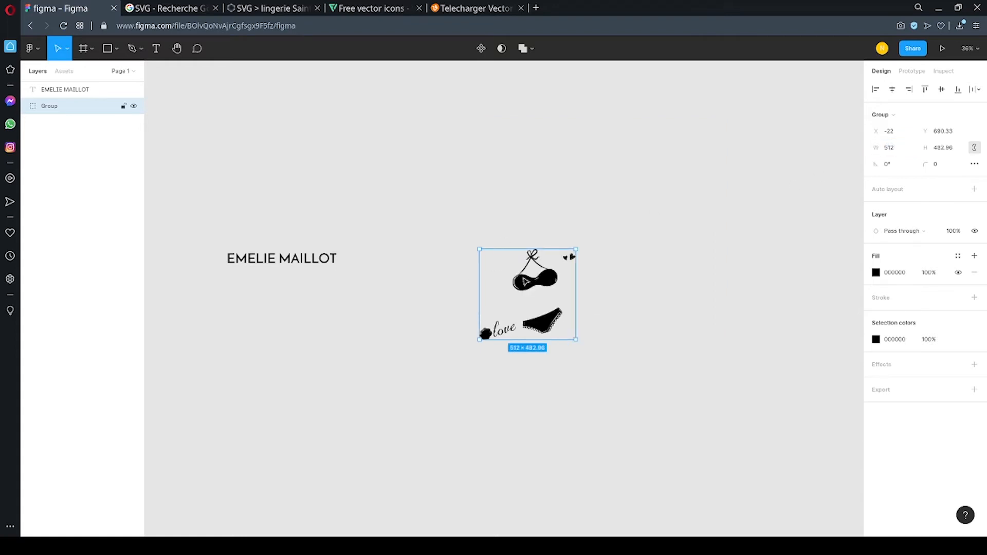
pyautogui.moveTo(525, 282); pyautogui.dragTo(431, 209)
pyautogui.moveTo(328, 258); pyautogui.dragTo(570, 334)
# Delete the "love" lettering from the artwork group.
pyautogui.click(407, 252)
pyautogui.doubleClick(408, 263)
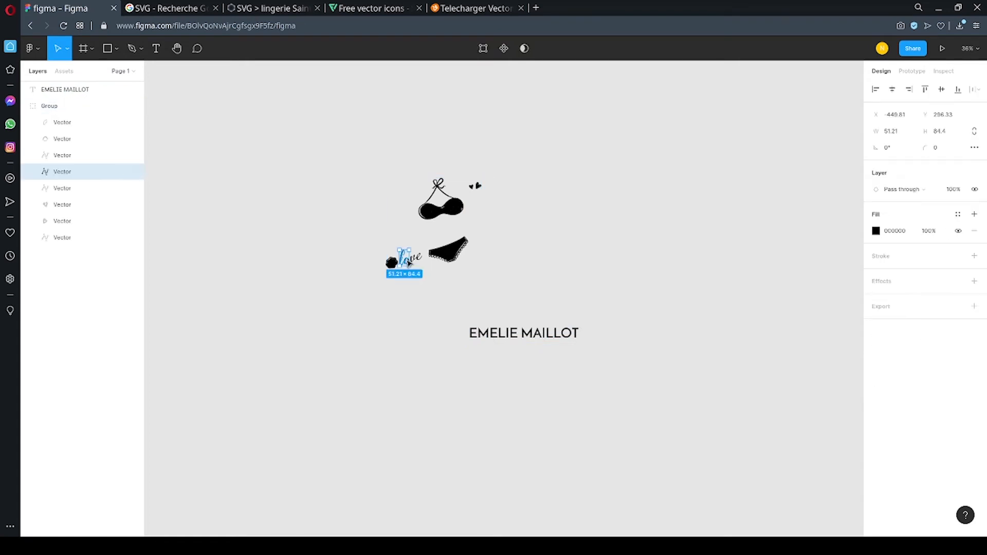
pyautogui.scroll(5, 408, 263)
pyautogui.press('Delete')
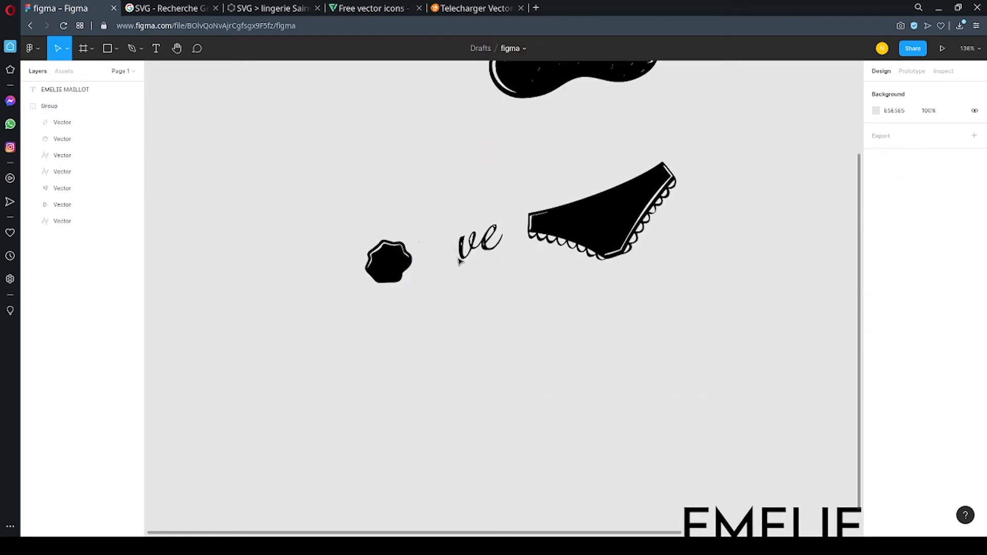
pyautogui.click(459, 261)
pyautogui.doubleClick(460, 257)
pyautogui.press('Delete')
# Delete the small flower-like shape from the lower corner of the artwork group.
pyautogui.click(396, 258)
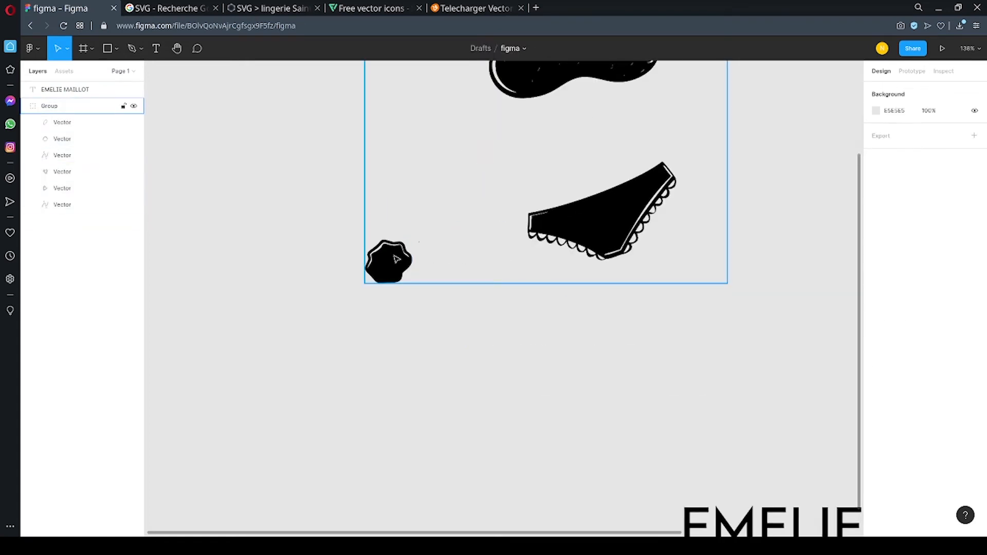
pyautogui.doubleClick(396, 258)
pyautogui.press('Delete')
pyautogui.scroll(-5, 393, 260)
pyautogui.scroll(1, 393, 260)
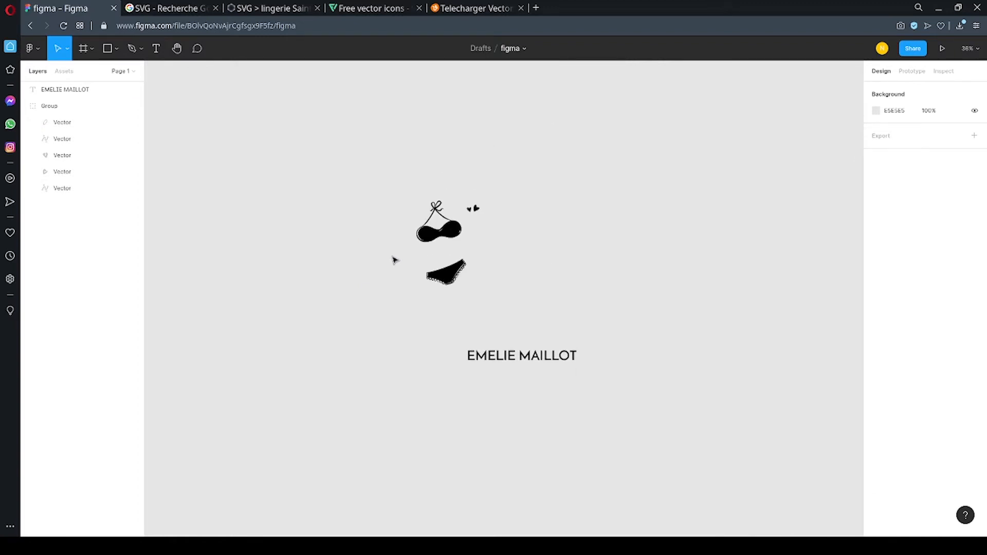
# Move the EMELIE MAILLOT text into the gap between the bikini top and bottom.
pyautogui.scroll(1, 395, 260)
pyautogui.click(561, 386)
pyautogui.moveTo(566, 387); pyautogui.dragTo(473, 256)
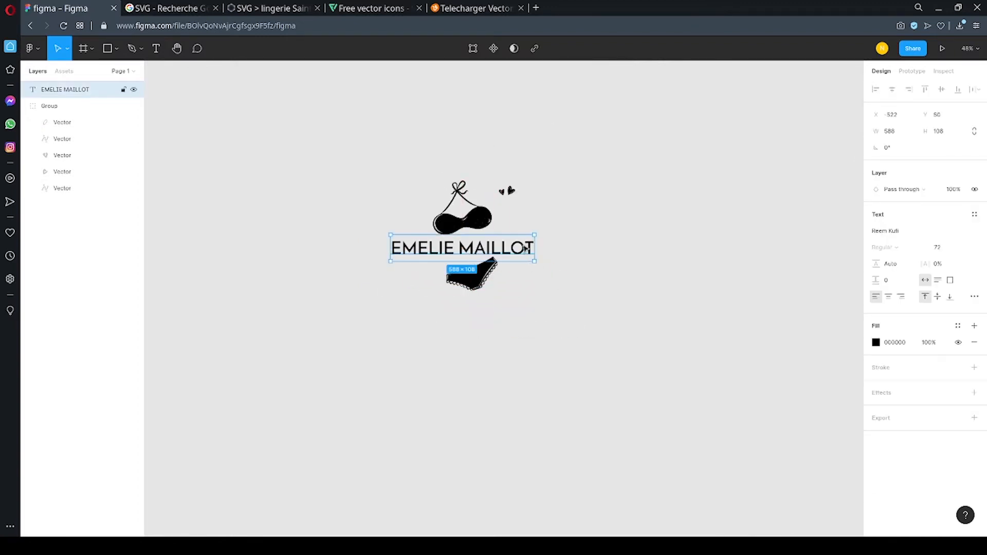
# Scale the artwork group proportionally to a height of 256.
pyautogui.click(514, 186)
pyautogui.click(515, 184)
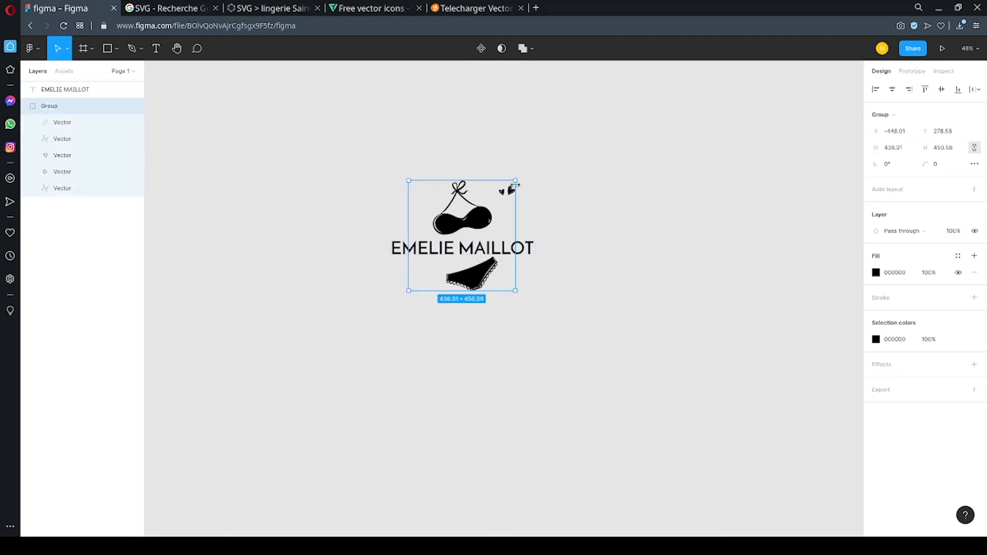
pyautogui.moveTo(515, 181); pyautogui.dragTo(490, 211)
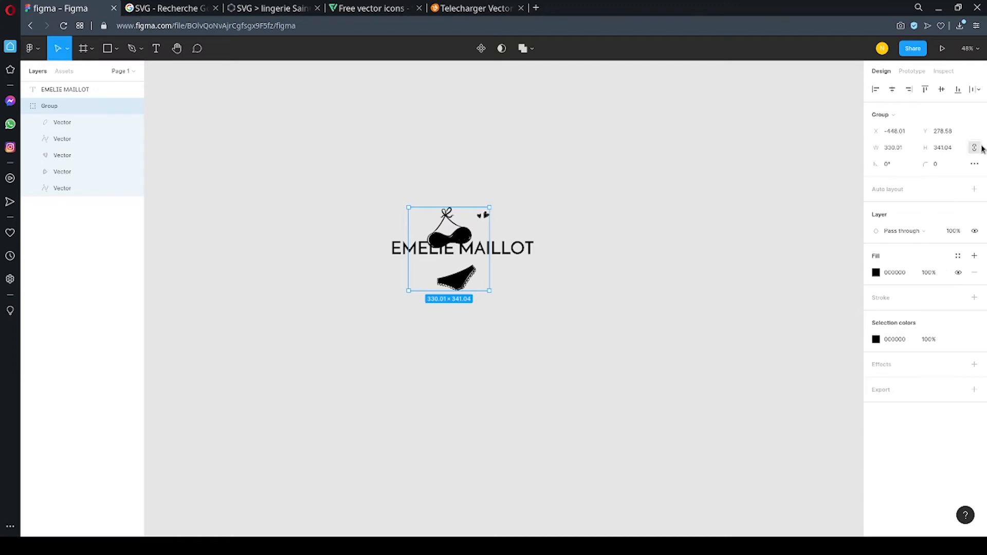
pyautogui.click(949, 149)
pyautogui.write('256')
pyautogui.press('Return')
# Reposition the EMELIE MAILLOT text between the bikini top and bottom and set its rotation to 10°.
pyautogui.scroll(5, 456, 230)
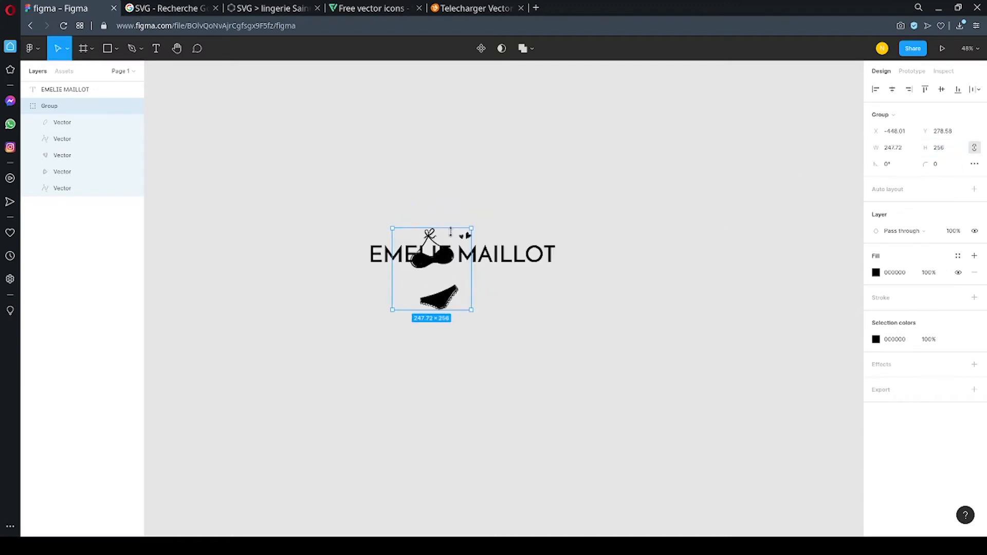
pyautogui.moveTo(320, 271); pyautogui.dragTo(284, 311)
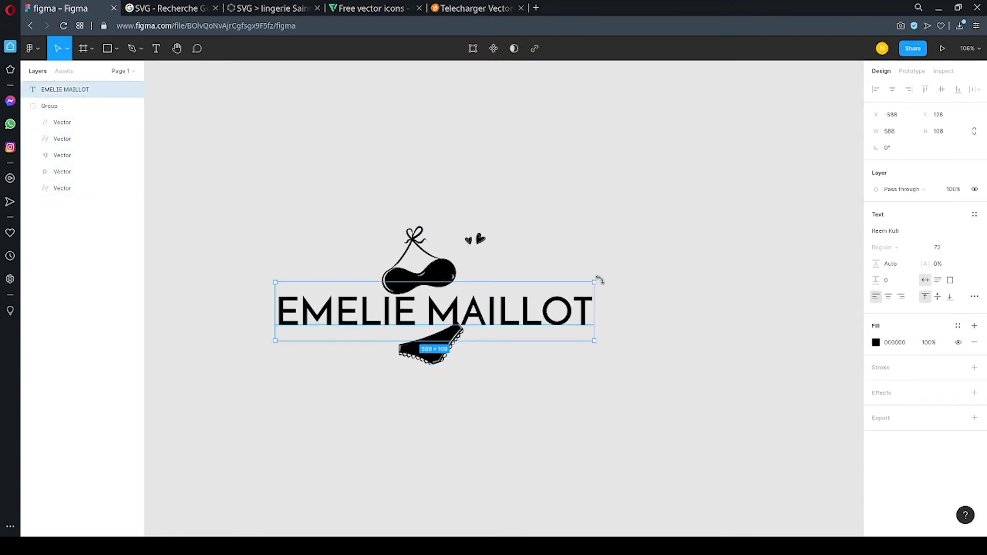
pyautogui.moveTo(601, 278)
pyautogui.mouseDown()
pyautogui.moveTo(609, 248)
pyautogui.moveTo(606, 261)
pyautogui.mouseUp()
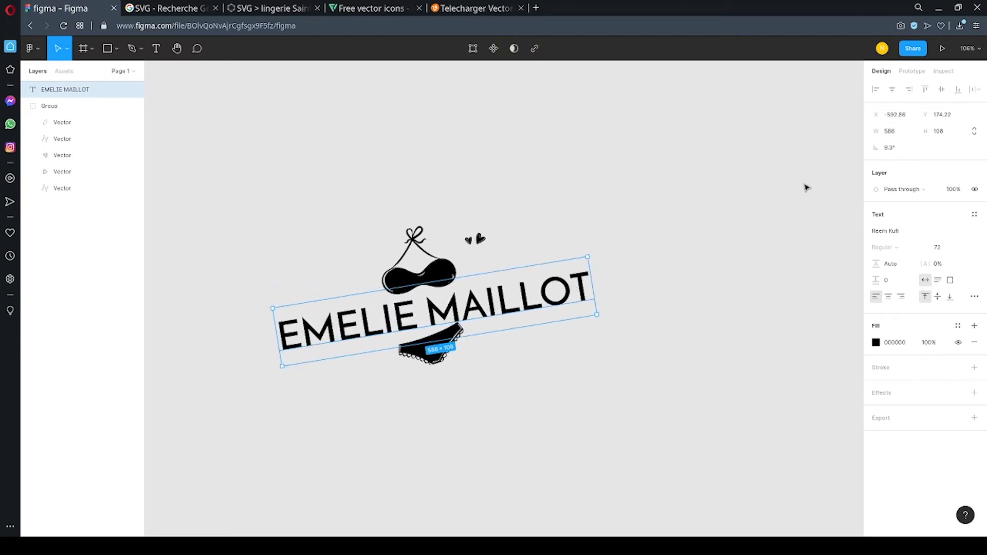
pyautogui.click(899, 151)
pyautogui.write('10')
pyautogui.press('Return')
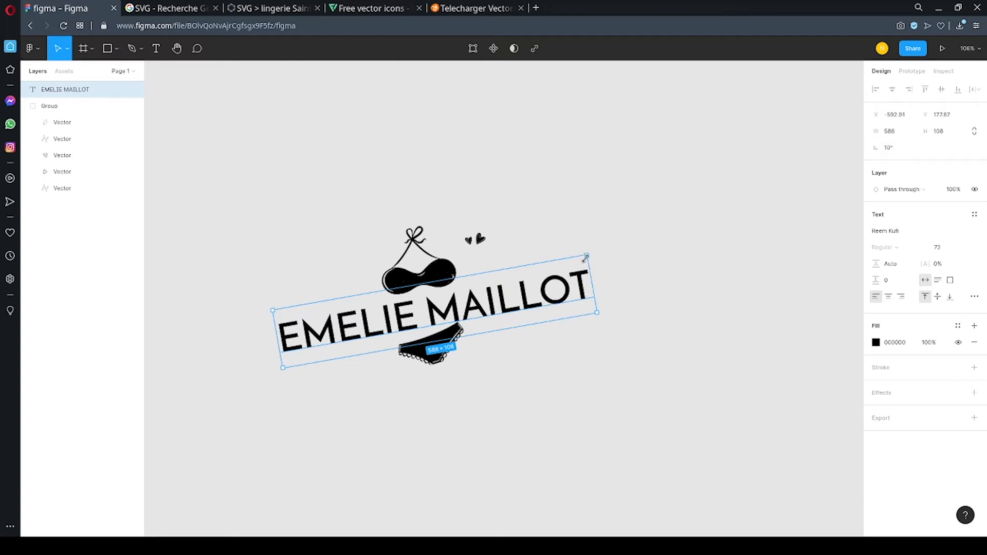
pyautogui.moveTo(527, 294)
pyautogui.mouseDown()
pyautogui.moveTo(544, 291)
pyautogui.moveTo(537, 295)
pyautogui.mouseUp()
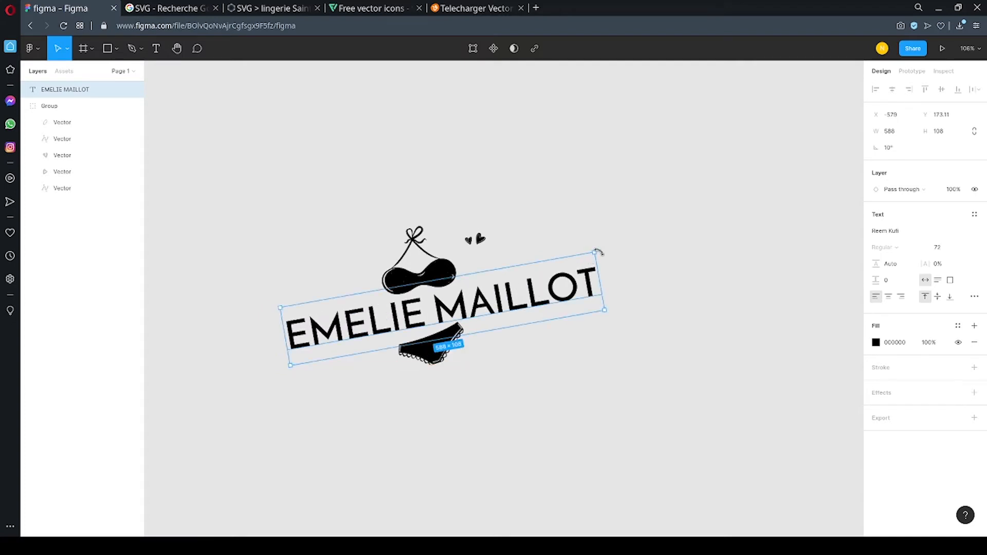
# Examine the alignment and balance of the tilted text against the bikini artwork.
pyautogui.click(399, 381)
pyautogui.scroll(-5, 365, 376)
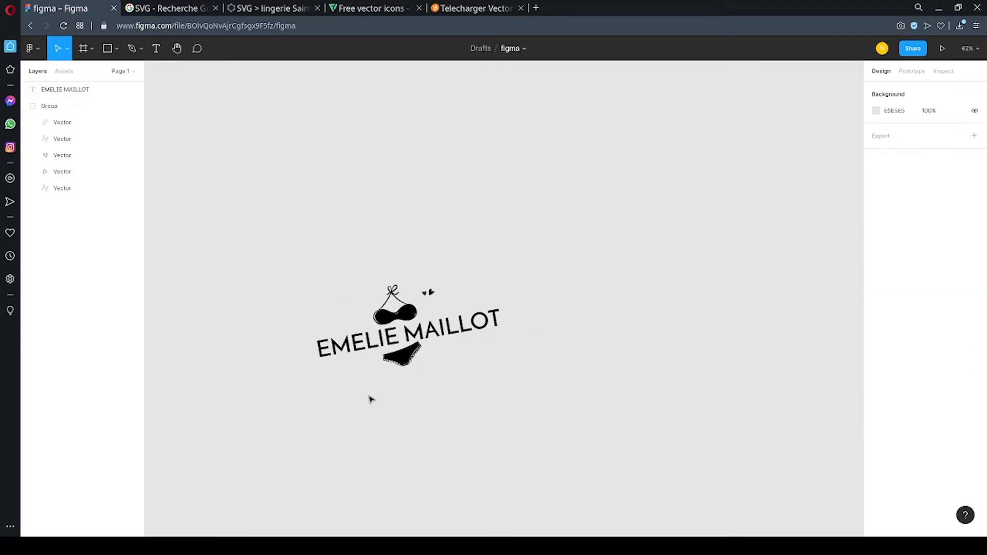
pyautogui.scroll(2, 367, 371)
pyautogui.click(402, 330)
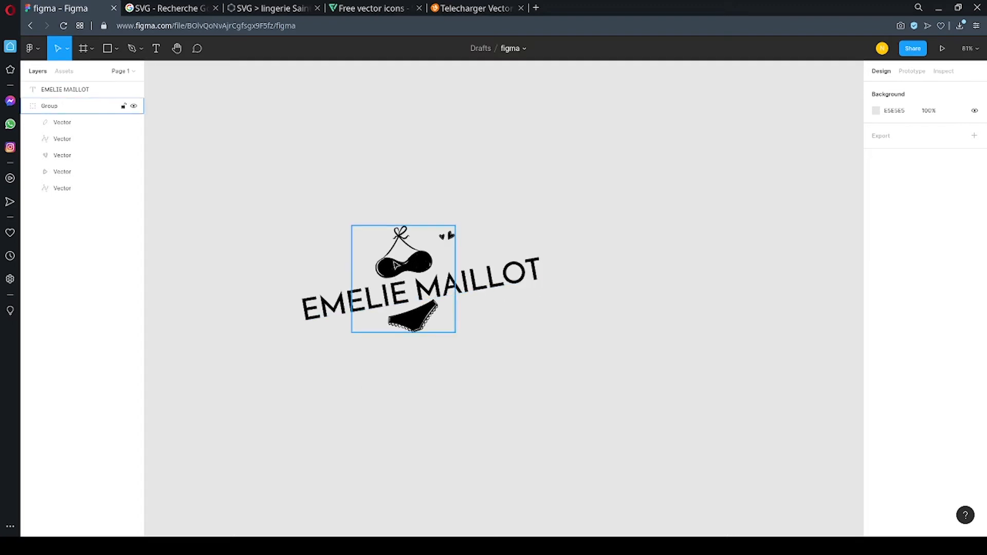
pyautogui.click(442, 442)
pyautogui.moveTo(263, 206); pyautogui.dragTo(625, 397)
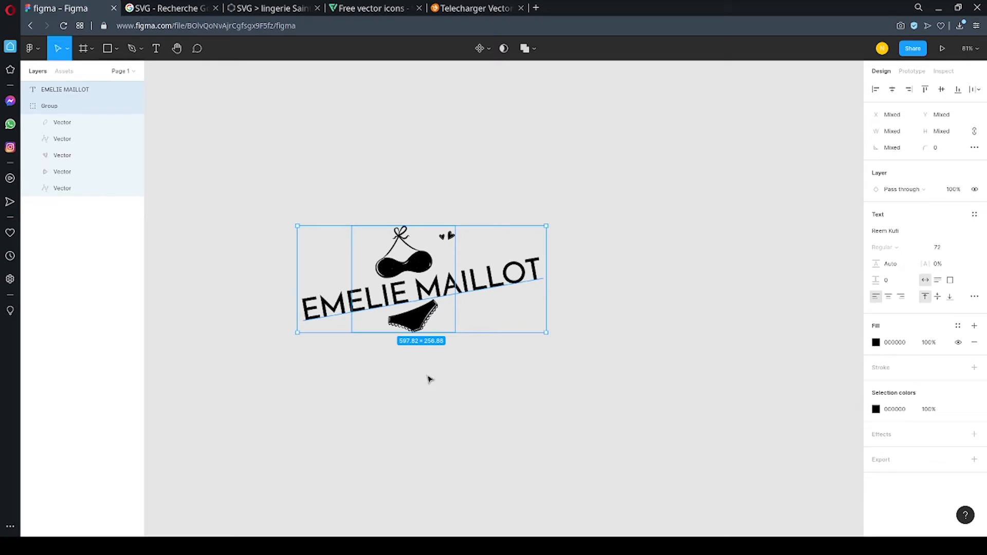
pyautogui.scroll(-2, 386, 352)
pyautogui.scroll(4, 386, 352)
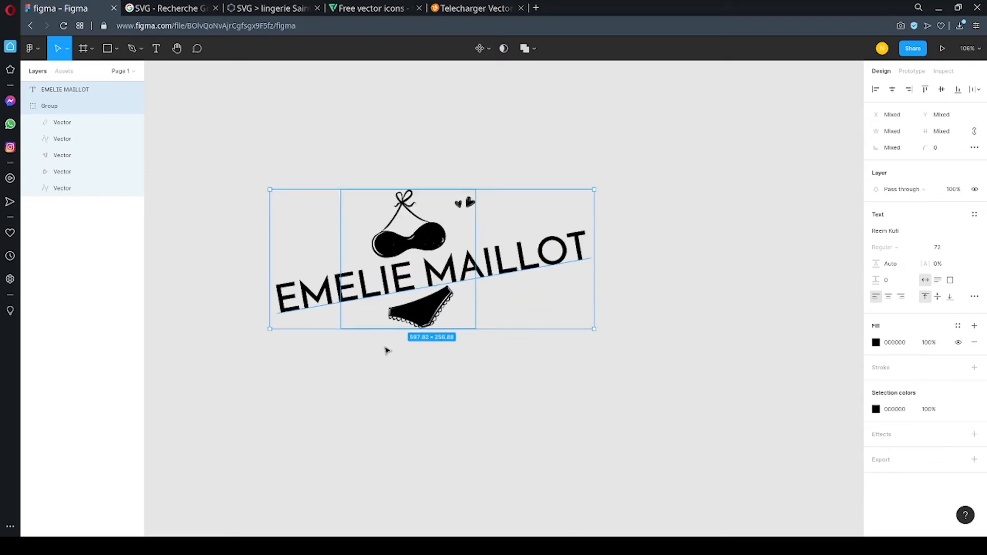
# Nudge the artwork group slightly right to X -440.01, leaving the text in place.
pyautogui.click(418, 246)
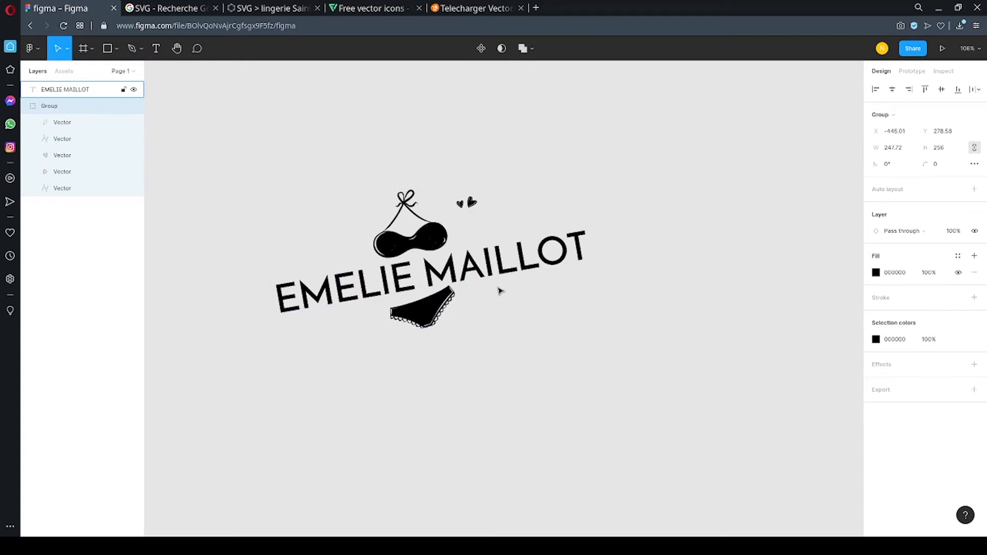
pyautogui.press('Right')
pyautogui.press('Right')
pyautogui.press('Right')
pyautogui.press('Right')
pyautogui.press('Right')
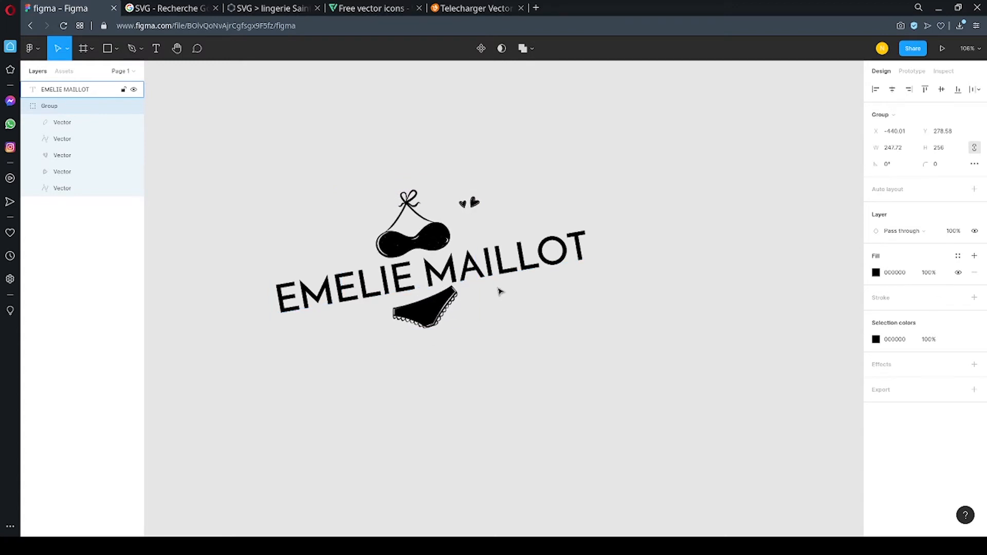
# Group the artwork with the EMELIE MAILLOT text and move the combined group left on the canvas.
pyautogui.moveTo(229, 153); pyautogui.dragTo(621, 410)
pyautogui.rightClick(472, 267)
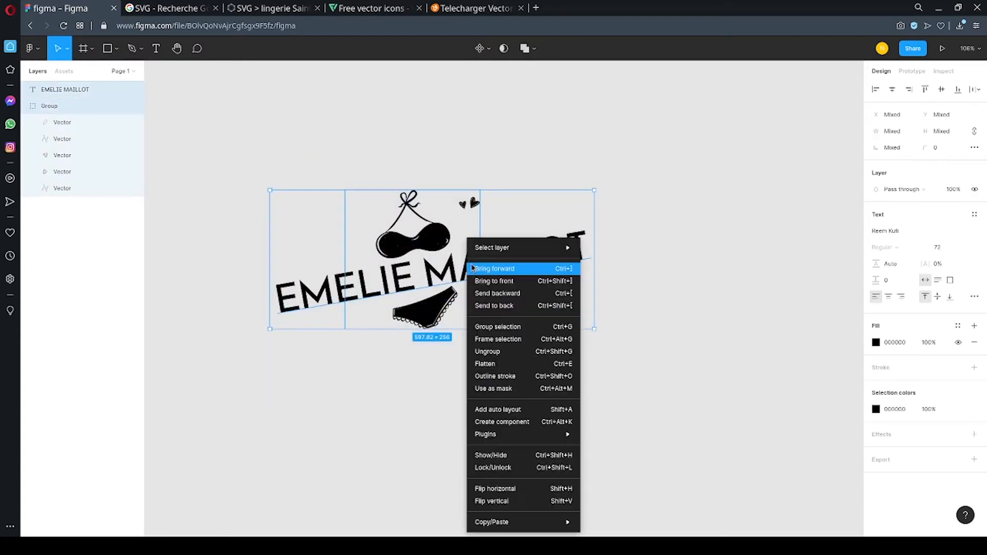
pyautogui.click(502, 331)
pyautogui.scroll(-2, 432, 236)
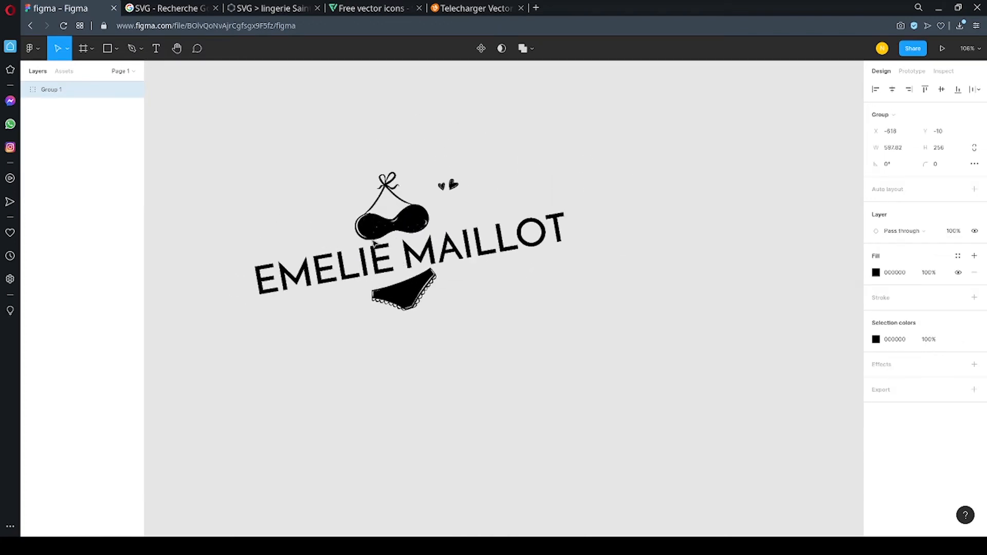
pyautogui.moveTo(373, 241); pyautogui.dragTo(303, 235)
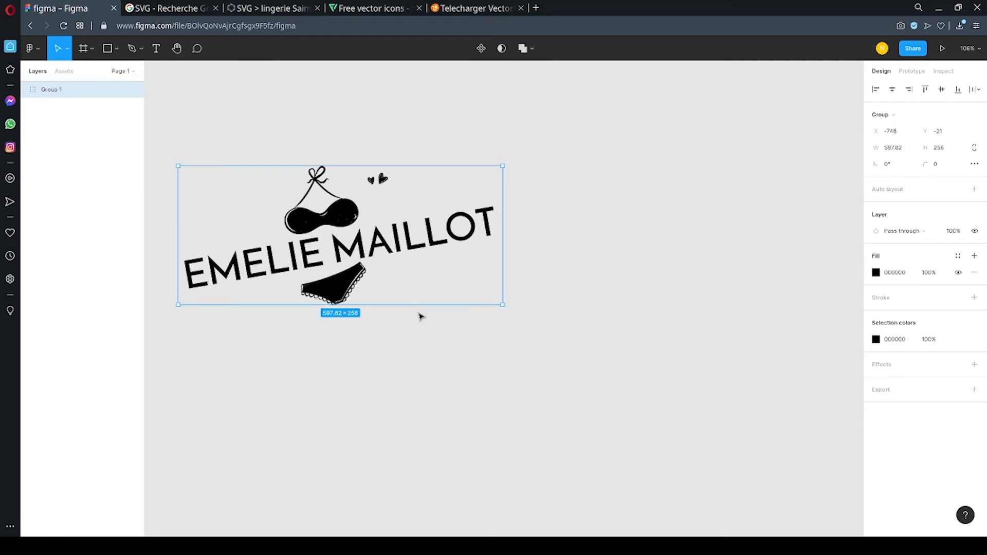
# Make a copy of the logo group and place it directly below the original.
pyautogui.hotkey('ctrl', 'v')
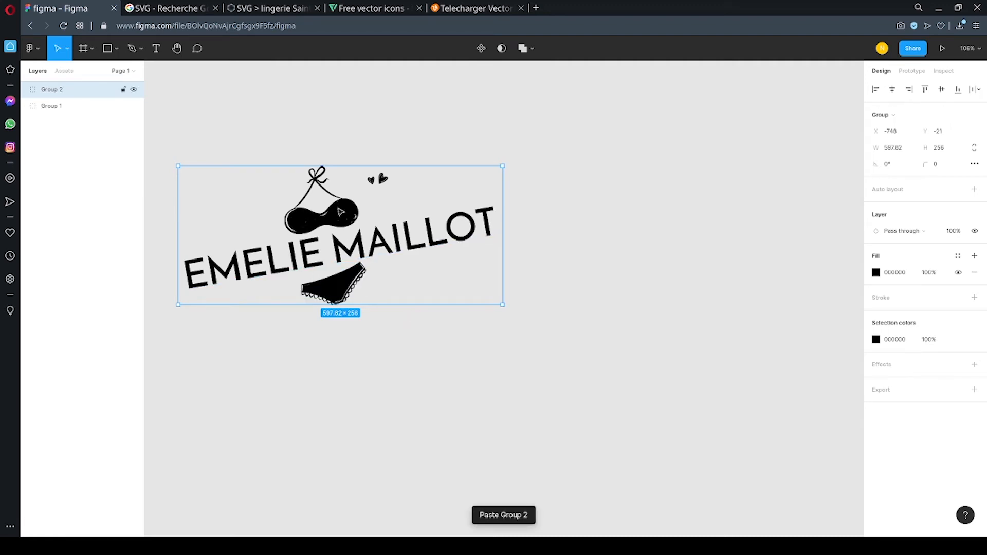
pyautogui.moveTo(339, 223); pyautogui.dragTo(339, 389)
pyautogui.scroll(-2, 334, 360)
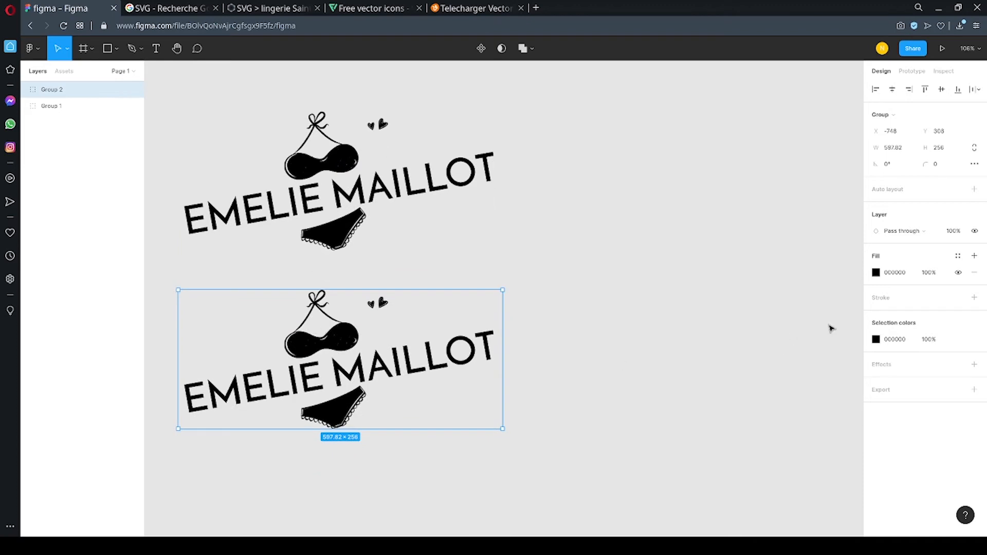
# Change the fill of the lower logo copy to white, FFFFFF.
pyautogui.click(876, 273)
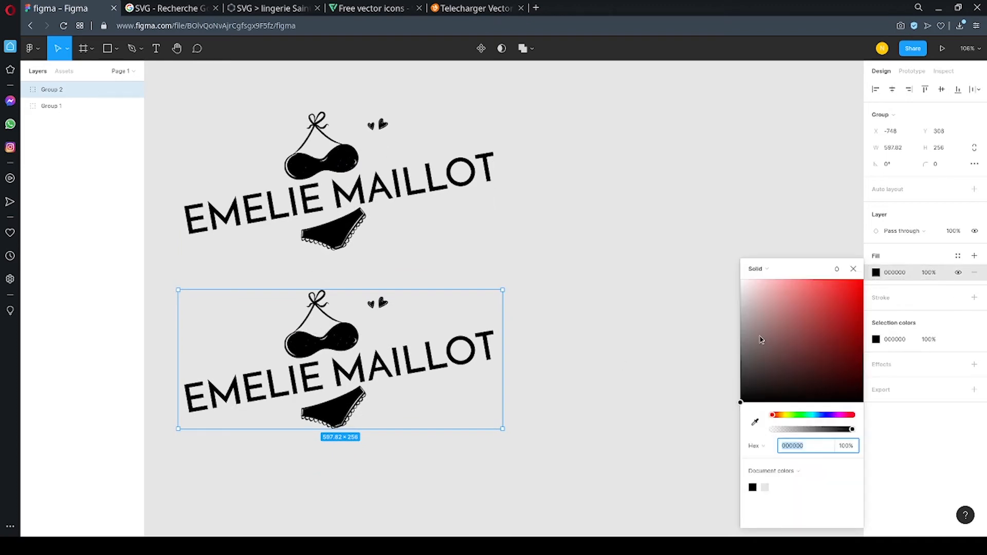
pyautogui.moveTo(761, 340); pyautogui.dragTo(703, 248)
pyautogui.click(622, 244)
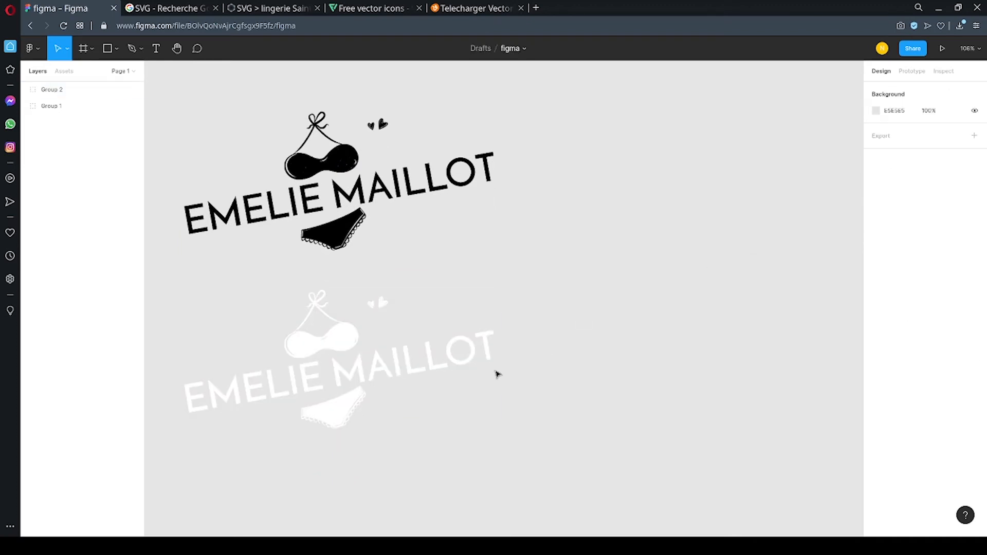
pyautogui.click(350, 358)
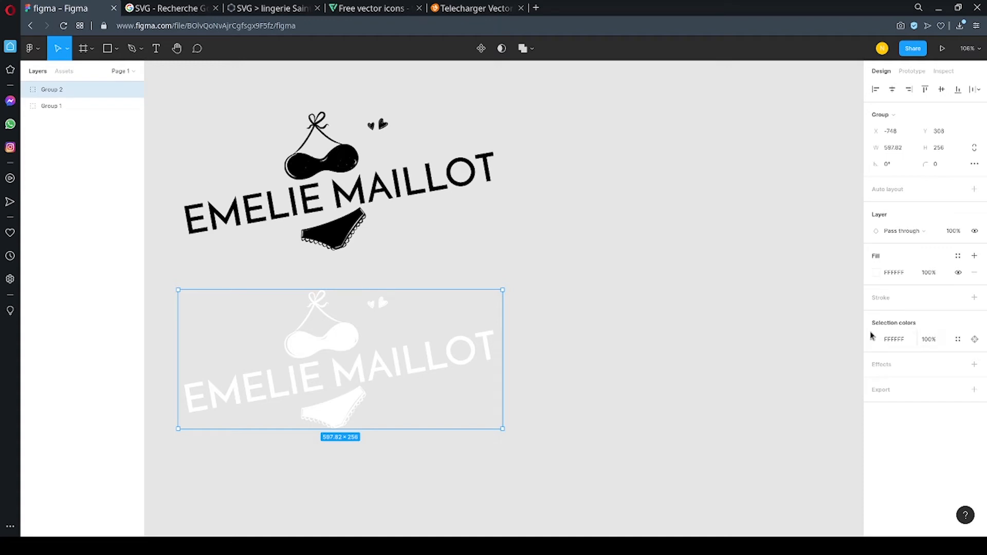
pyautogui.click(747, 319)
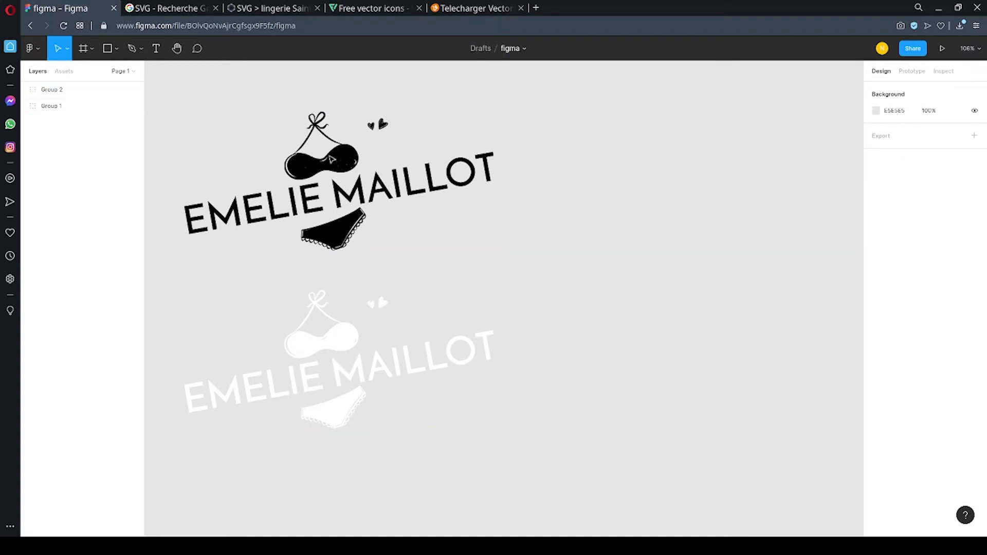
# Inspect the bikini top, both hearts and the bikini bottom as separate vectors inside the black logo.
pyautogui.doubleClick(334, 165)
pyautogui.click(335, 165)
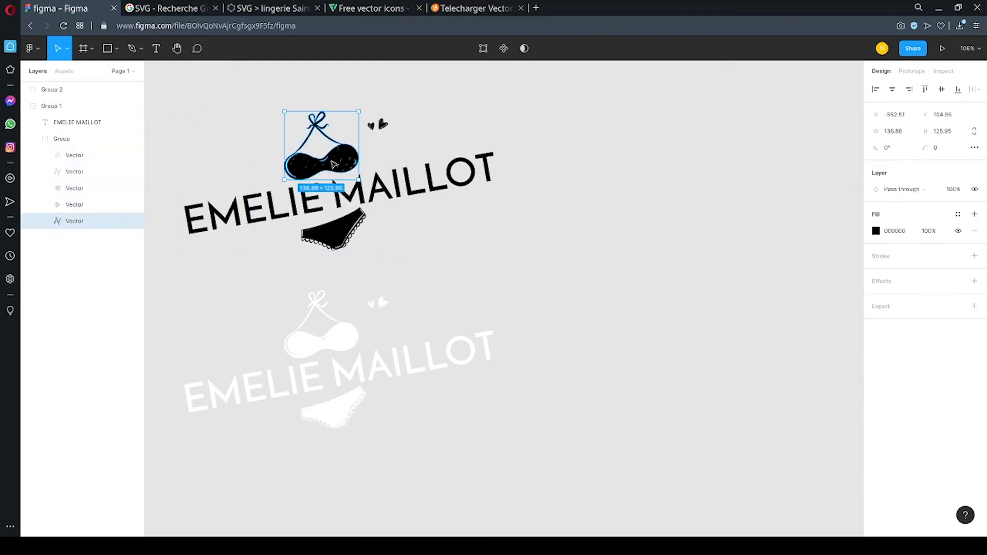
pyautogui.scroll(5, 334, 164)
pyautogui.scroll(1, 385, 205)
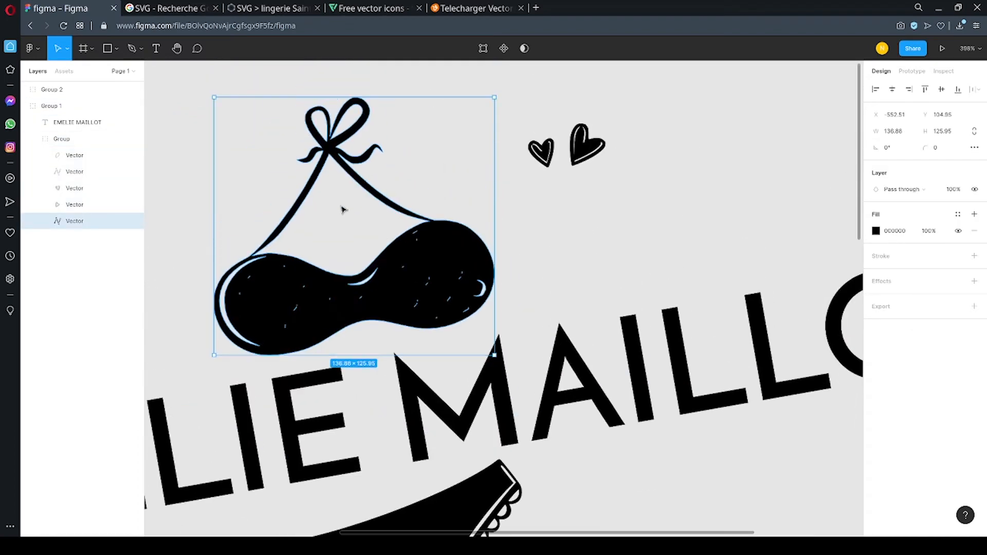
pyautogui.click(539, 153)
pyautogui.click(594, 152)
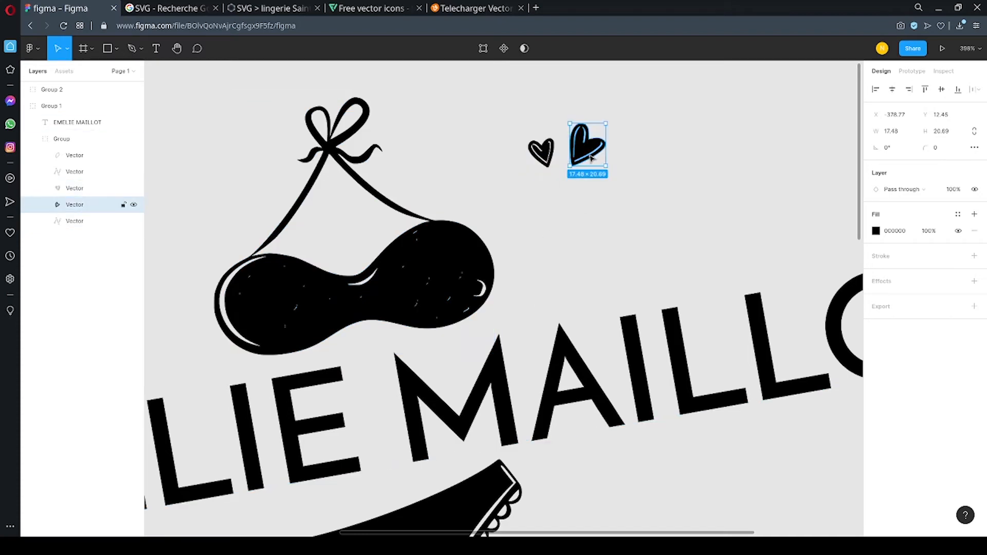
pyautogui.scroll(-2, 543, 224)
pyautogui.click(442, 426)
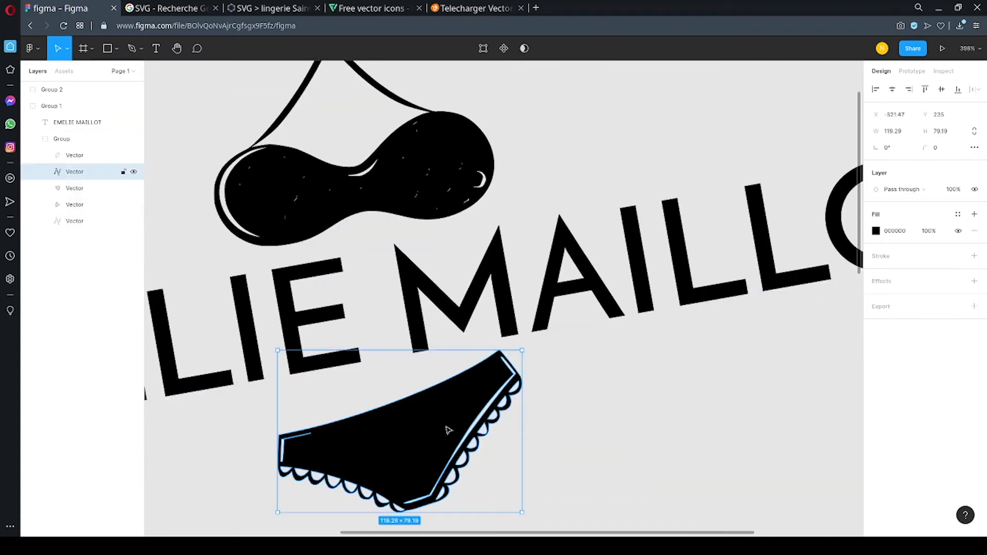
pyautogui.scroll(-3, 447, 430)
pyautogui.scroll(-3, 448, 430)
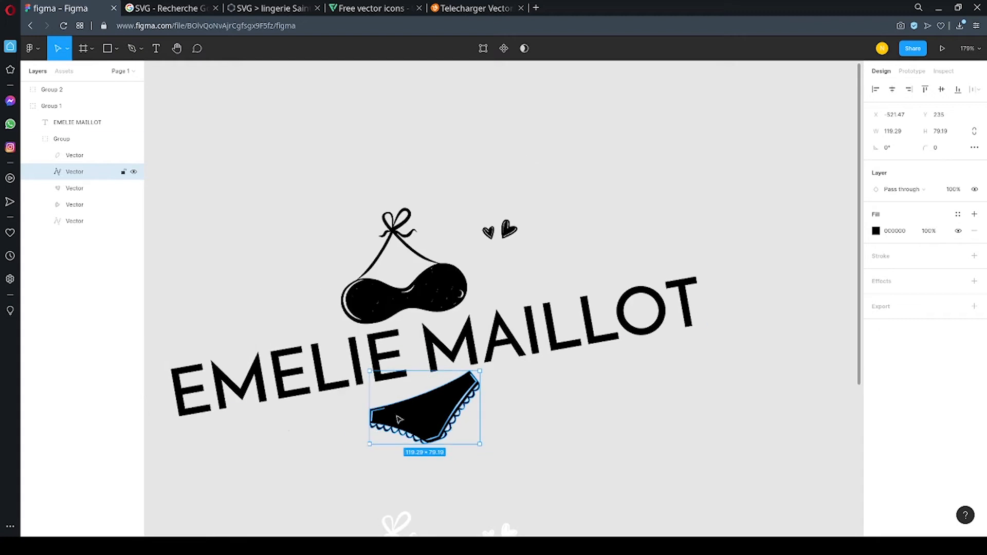
# View the fill colour options for the EMELIE MAILLOT text in the black logo, then deselect it.
pyautogui.doubleClick(318, 372)
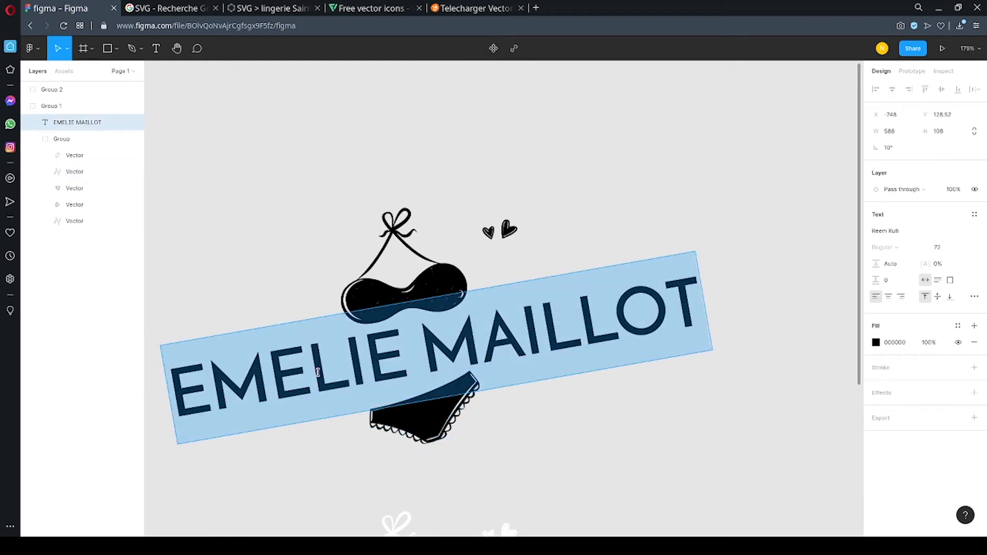
pyautogui.click(876, 342)
pyautogui.moveTo(833, 335); pyautogui.dragTo(722, 434)
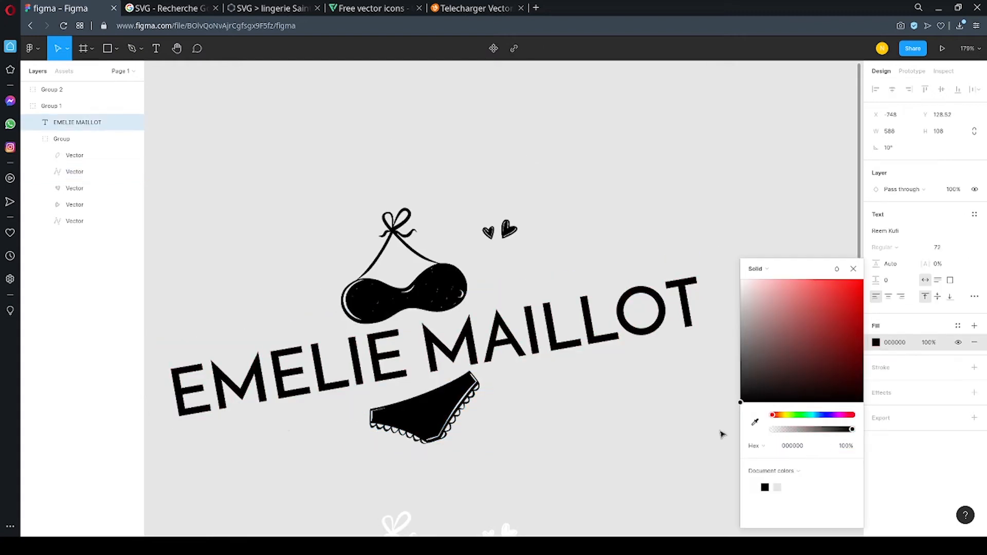
pyautogui.scroll(-5, 461, 258)
pyautogui.click(603, 355)
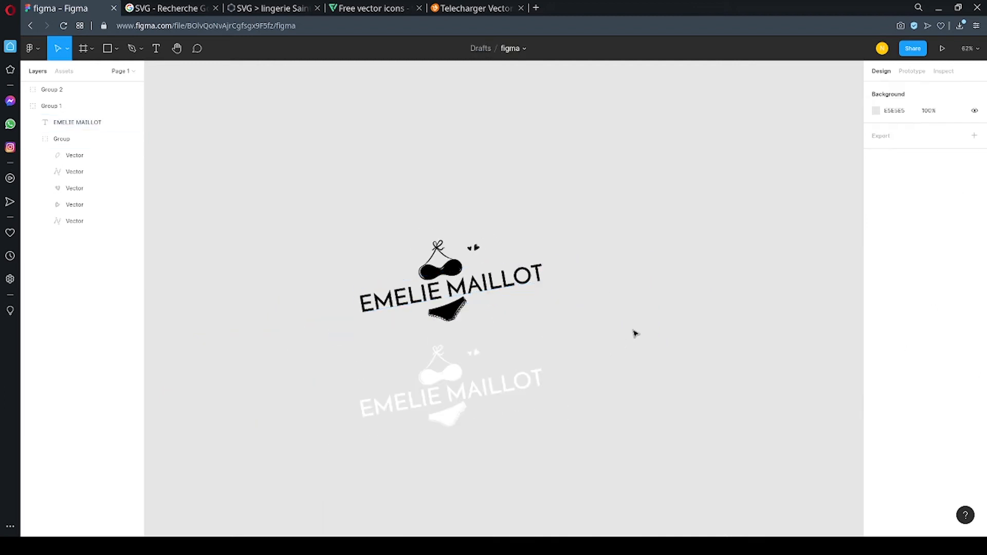
# Draw an ellipse about 246 by 256 in the empty canvas area beside the black logo.
pyautogui.scroll(2, 782, 386)
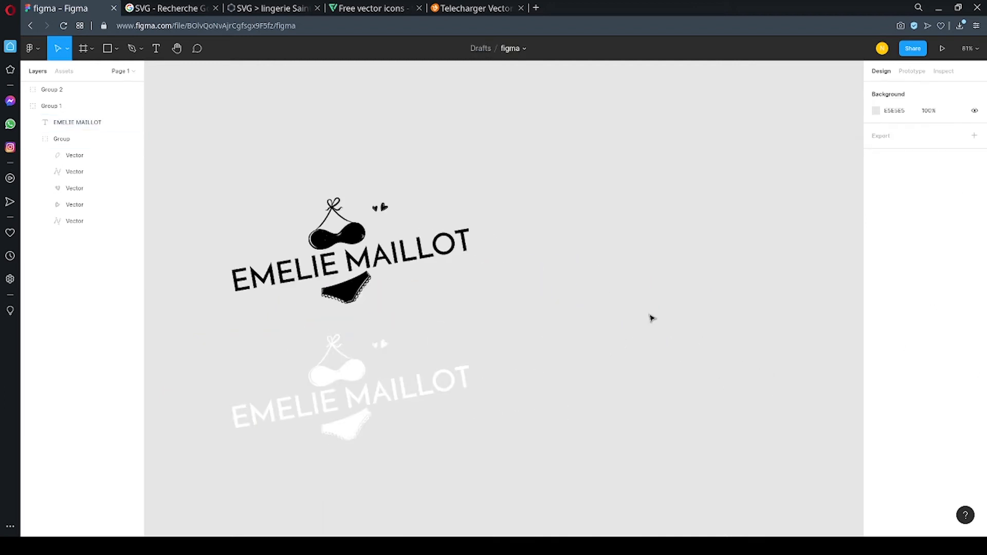
pyautogui.click(117, 50)
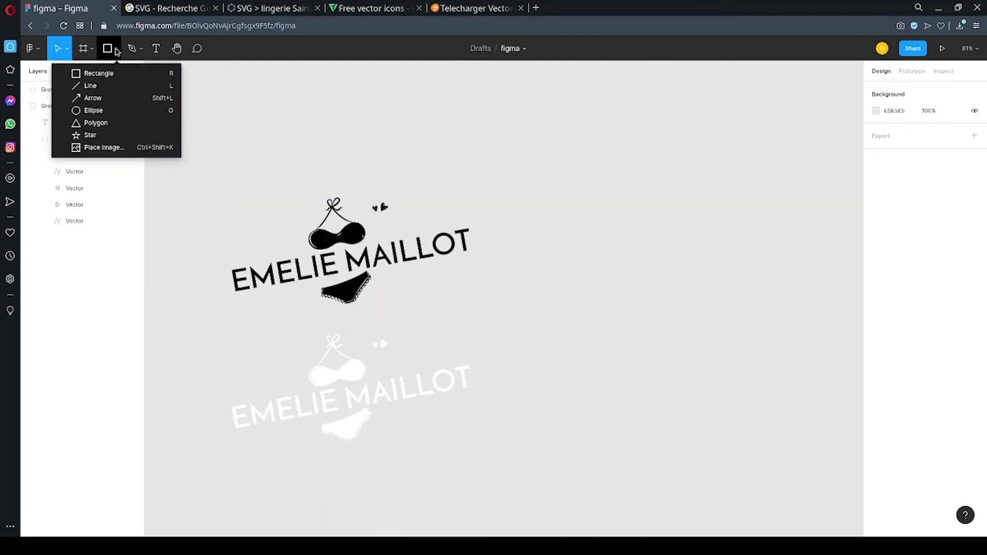
pyautogui.click(117, 111)
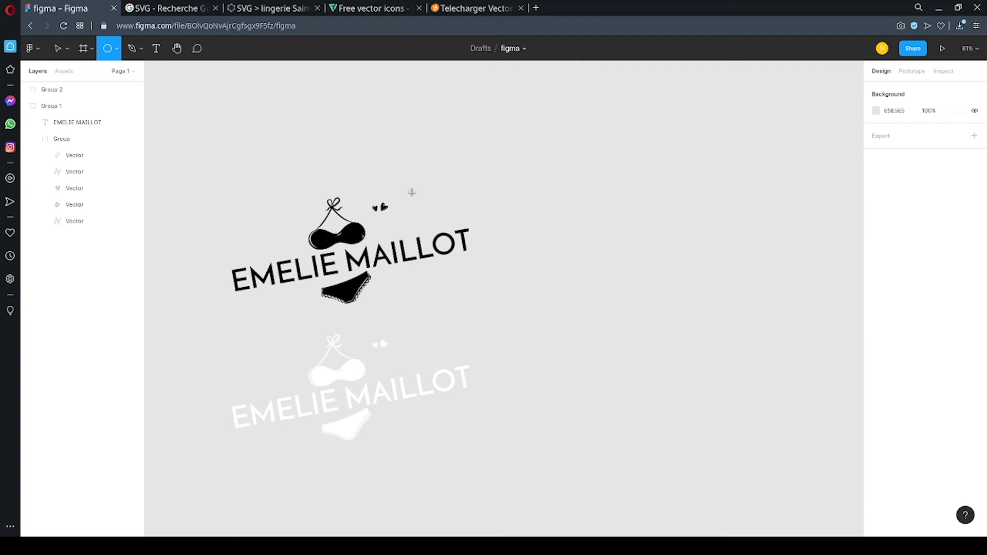
pyautogui.moveTo(574, 197); pyautogui.dragTo(676, 304)
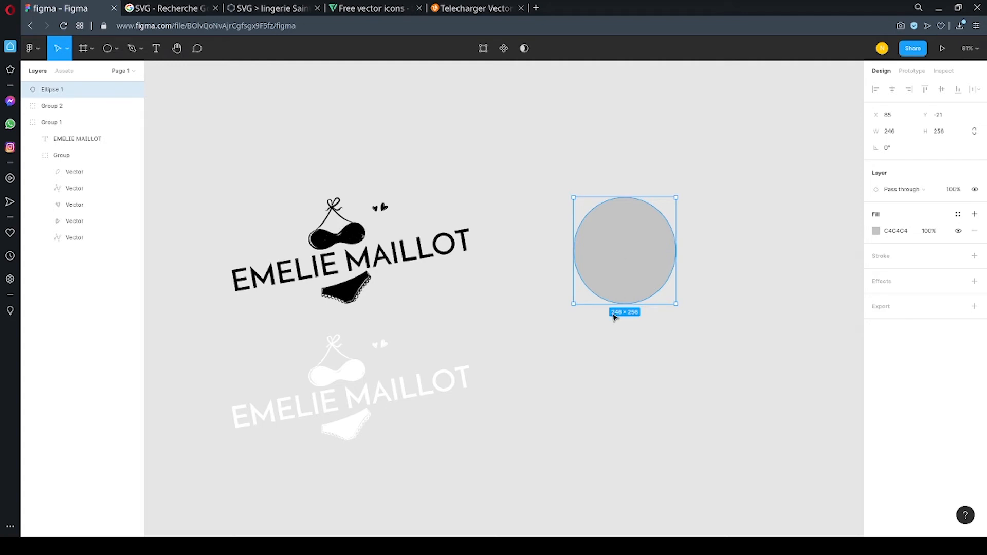
# Set the ellipse's height and width to 200 to make it a circle.
pyautogui.click(949, 133)
pyautogui.click(906, 132)
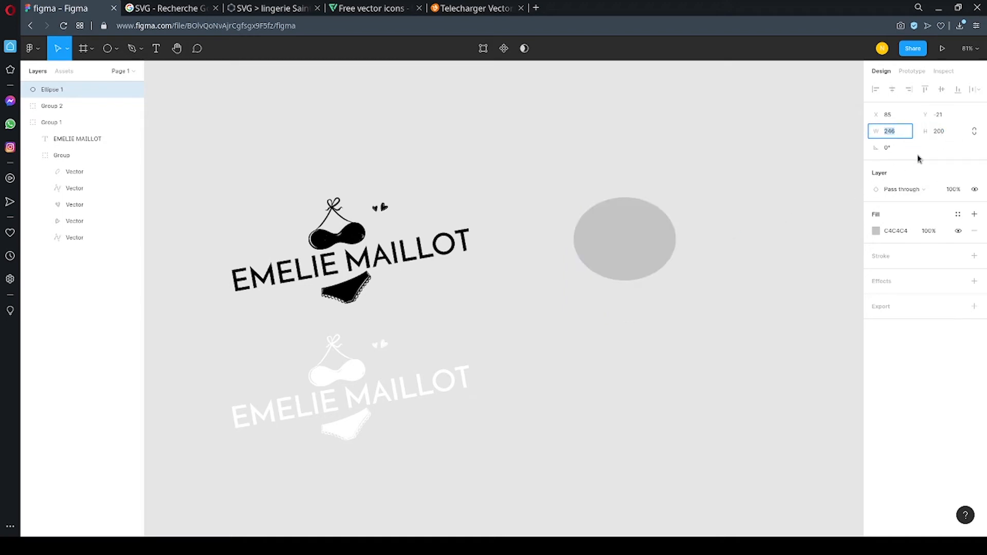
pyautogui.write('200')
pyautogui.click(785, 197)
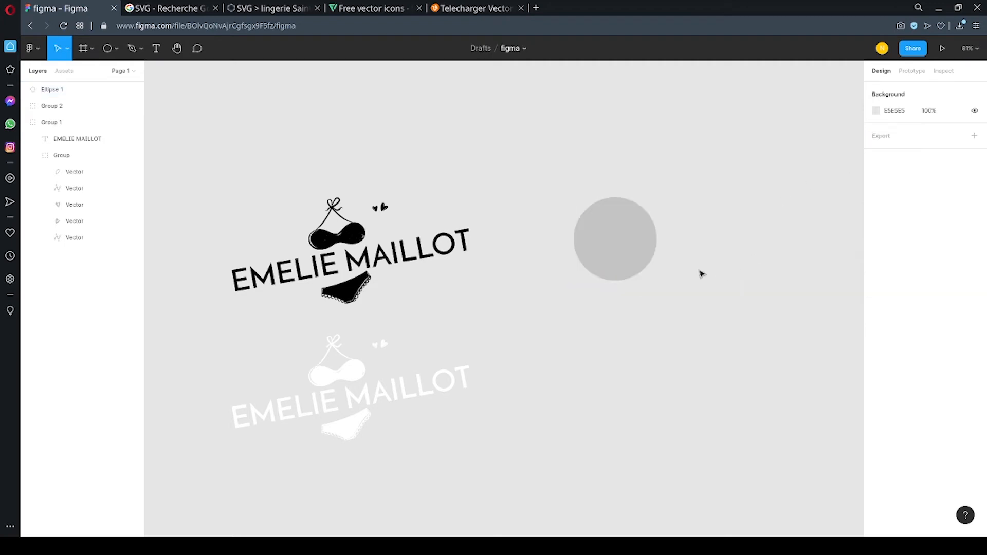
pyautogui.click(621, 238)
# Duplicate the black logo's bikini group, place the copy beside the grey circle and move its layer out of Group 1 to the top.
pyautogui.doubleClick(353, 236)
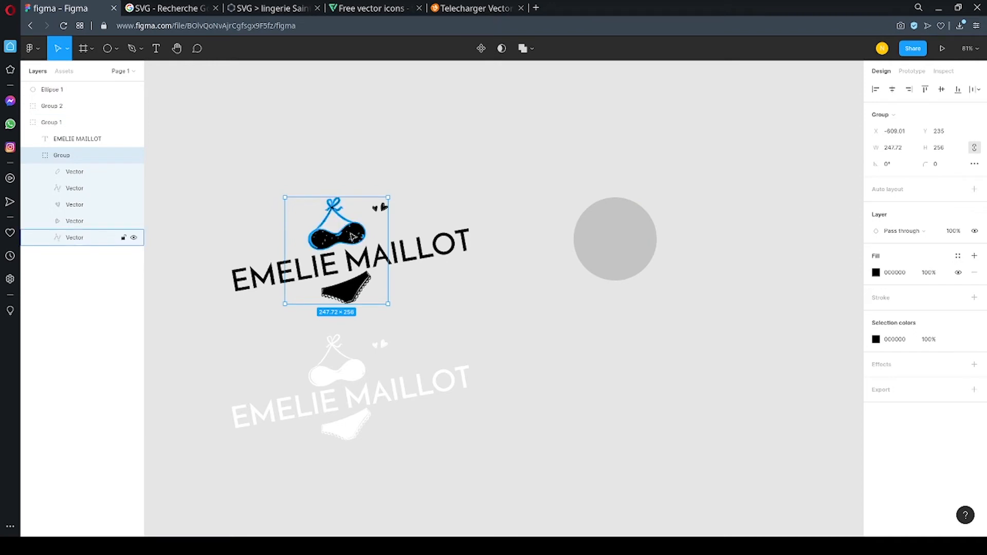
pyautogui.hotkey('ctrl', 'v')
pyautogui.moveTo(352, 237); pyautogui.dragTo(722, 184)
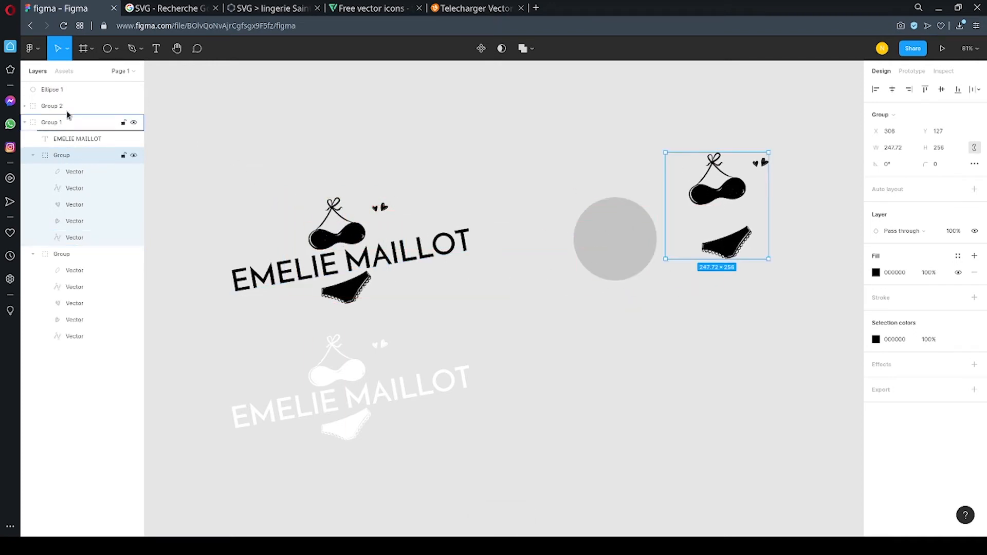
pyautogui.moveTo(67, 114); pyautogui.dragTo(62, 81)
pyautogui.moveTo(708, 198); pyautogui.dragTo(671, 220)
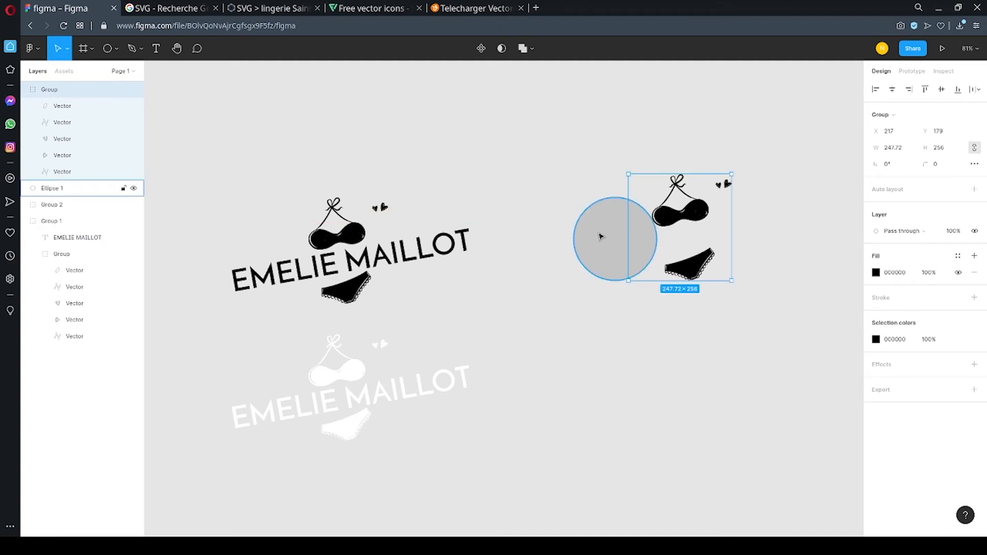
# Change the circle's fill to white, FFFFFF.
pyautogui.click(600, 237)
pyautogui.click(875, 233)
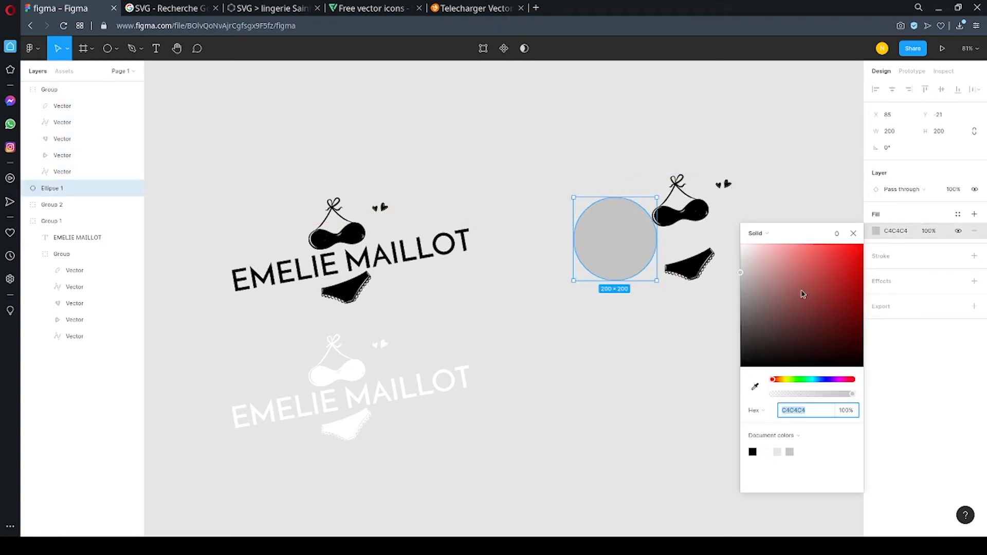
pyautogui.write('FFFFFF')
pyautogui.press('Return')
pyautogui.click(639, 107)
# Scale the copied bikini group to about 169 by 175, position it over the white circle and select both objects.
pyautogui.click(720, 212)
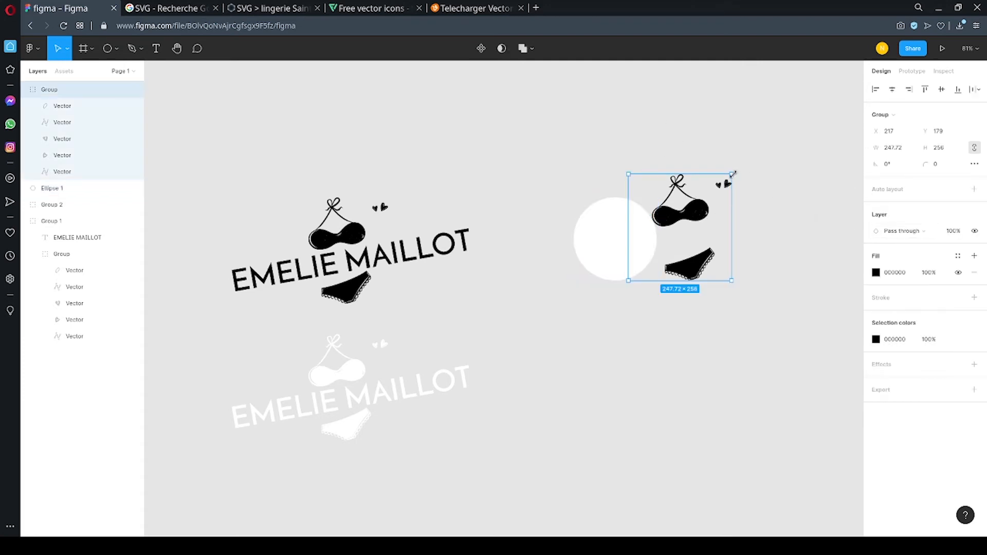
pyautogui.moveTo(733, 174); pyautogui.dragTo(697, 210)
pyautogui.scroll(5, 641, 221)
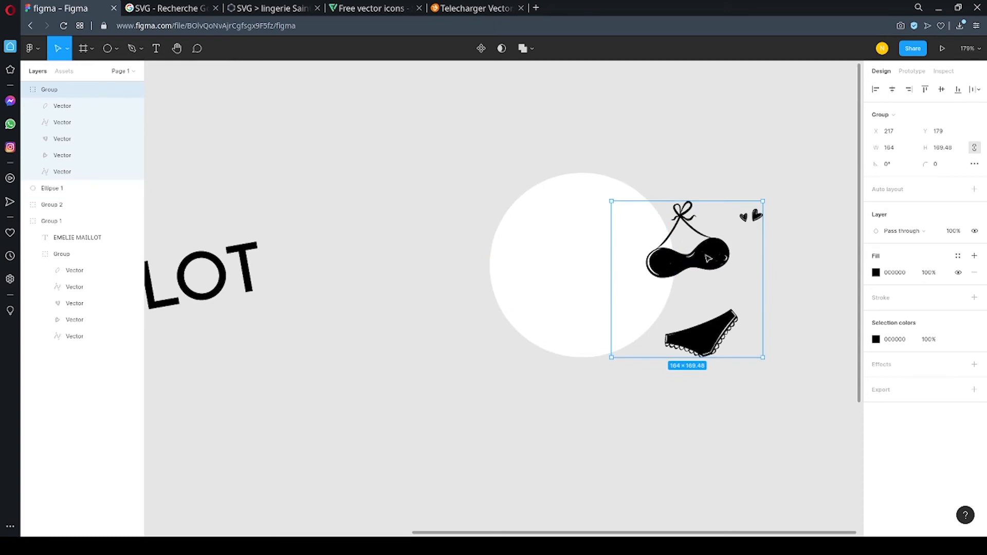
pyautogui.moveTo(708, 258); pyautogui.dragTo(596, 245)
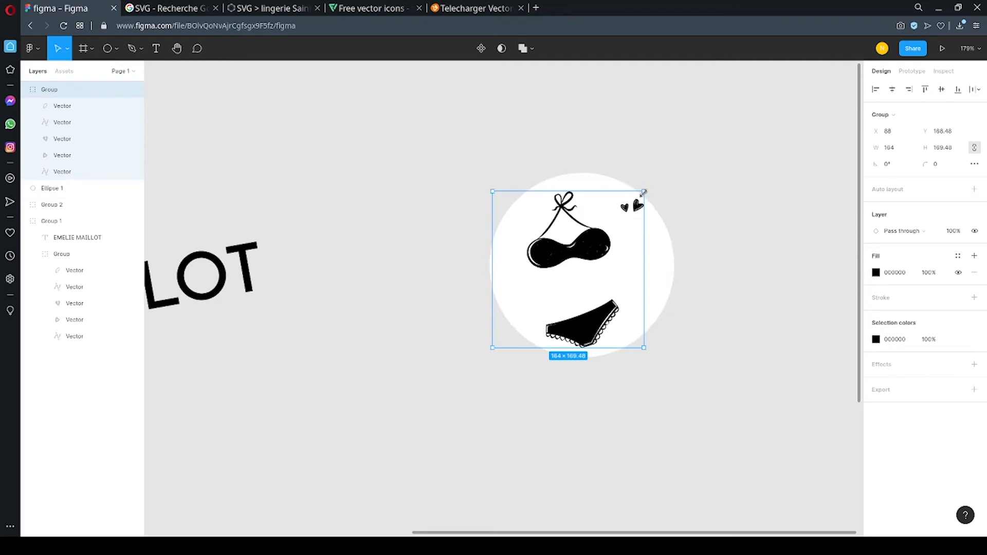
pyautogui.moveTo(643, 192); pyautogui.dragTo(648, 186)
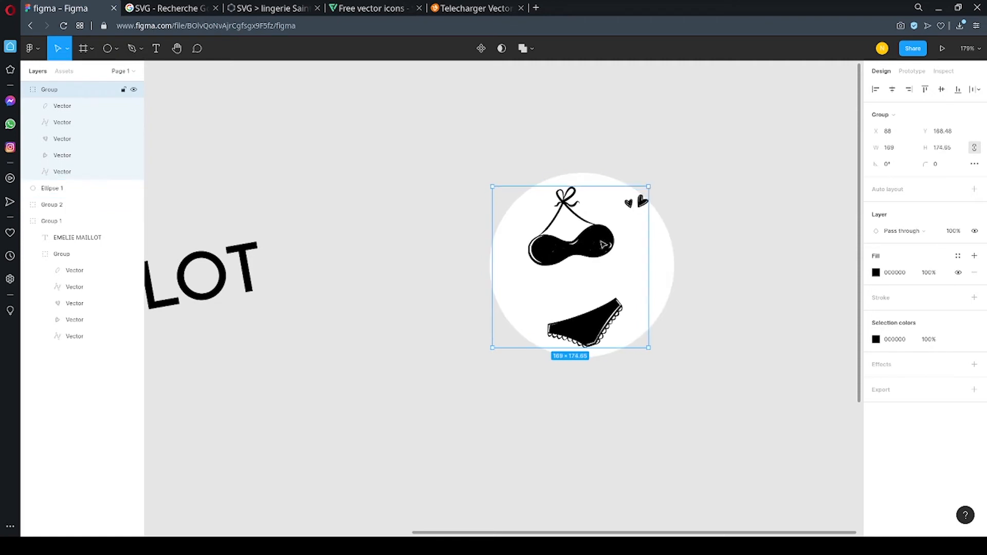
pyautogui.moveTo(603, 245); pyautogui.dragTo(596, 247)
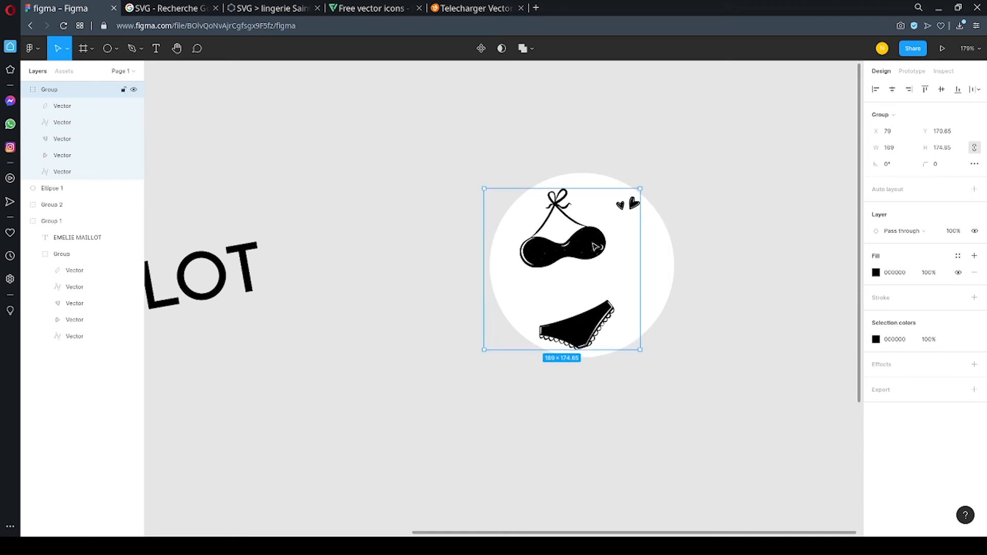
pyautogui.click(674, 137)
pyautogui.click(589, 238)
pyautogui.click(541, 115)
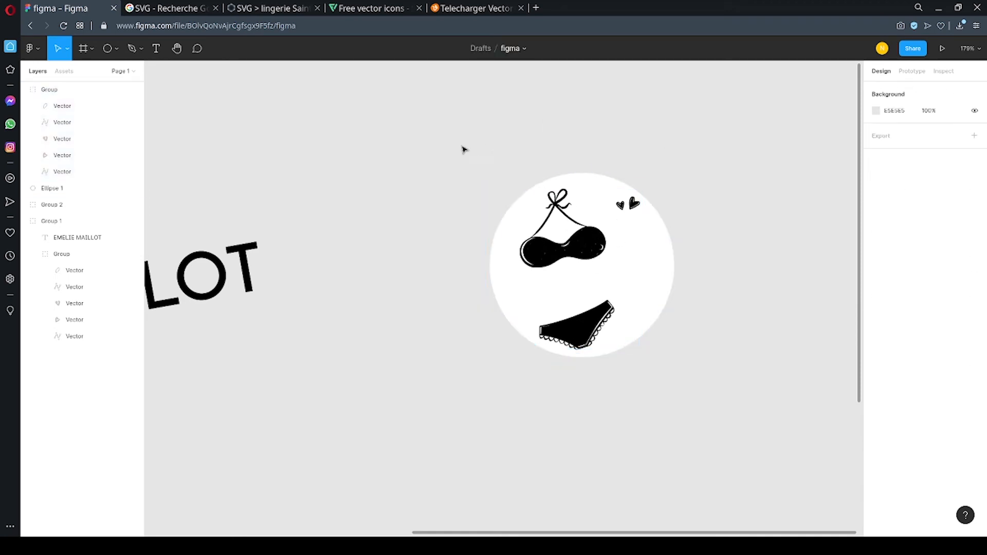
pyautogui.moveTo(455, 140); pyautogui.dragTo(728, 395)
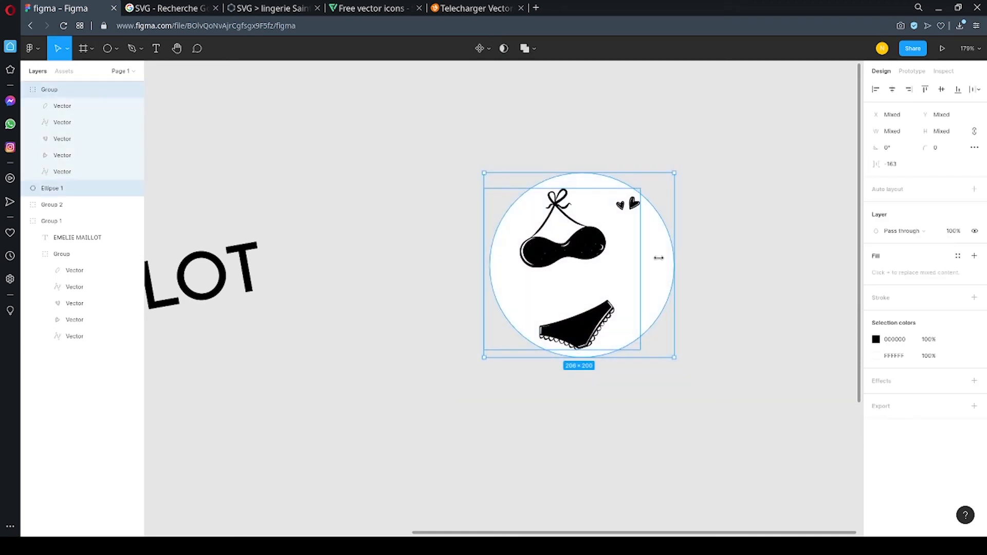
# Try the Exclude and Intersect operations on the bikini group and white circle, undoing each one.
pyautogui.click(534, 49)
pyautogui.click(522, 114)
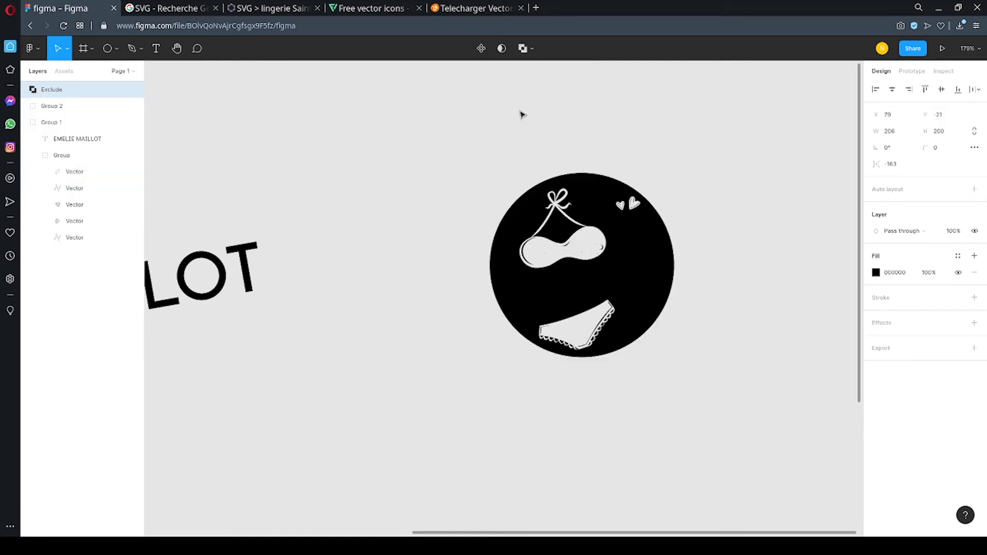
pyautogui.hotkey('ctrl', 'z')
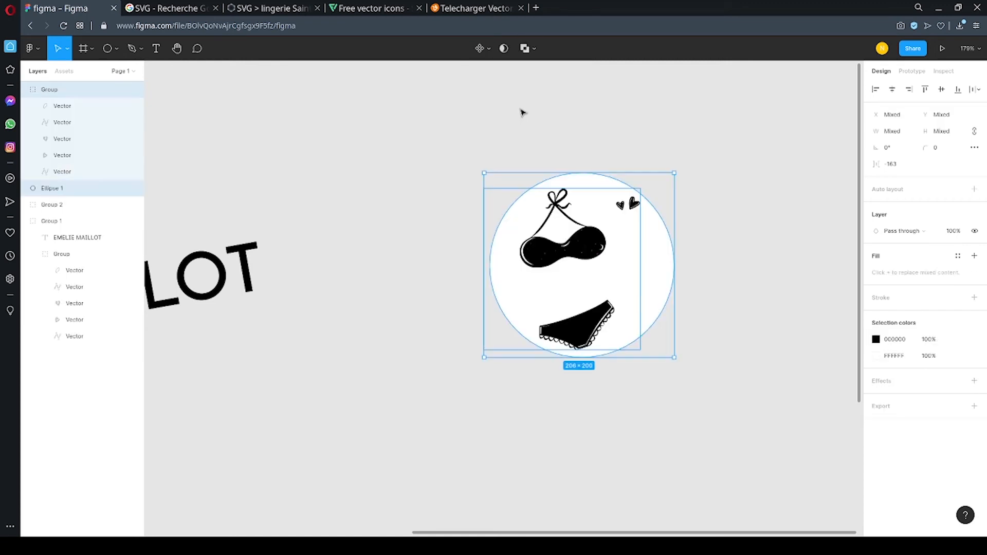
pyautogui.click(524, 47)
pyautogui.click(524, 98)
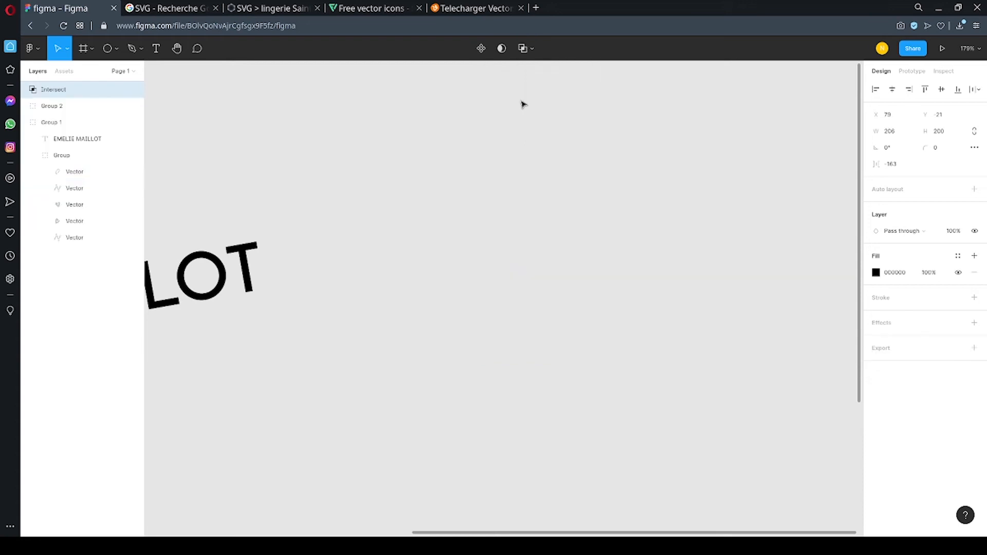
pyautogui.hotkey('ctrl', 'z')
# Subtract the bikini group from the white circle to cut out its silhouette, and deselect the shape.
pyautogui.click(527, 48)
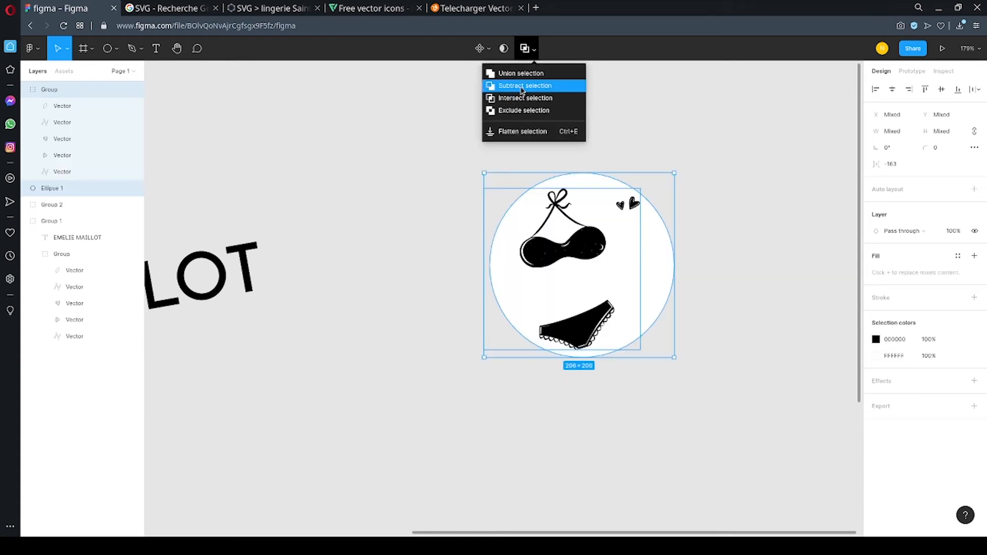
pyautogui.click(522, 86)
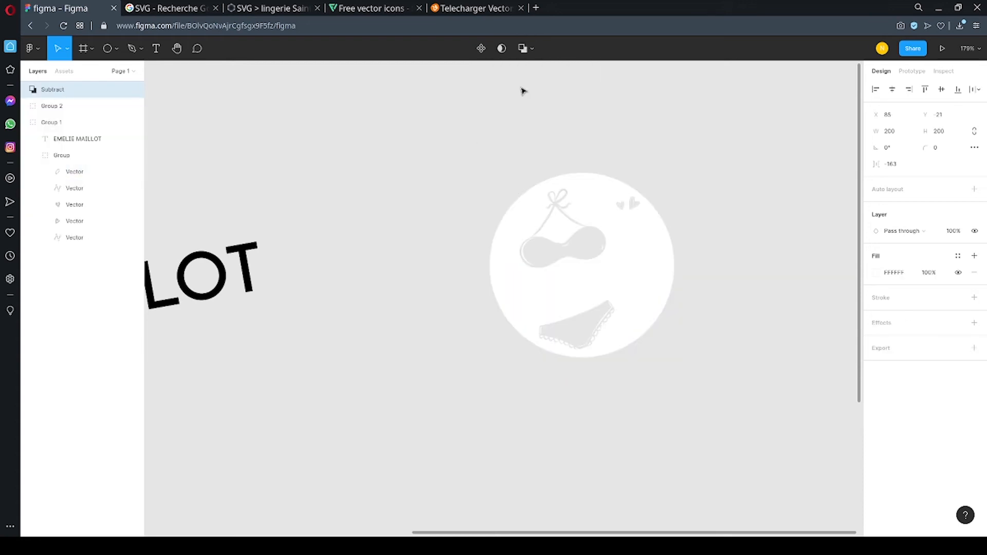
pyautogui.click(600, 75)
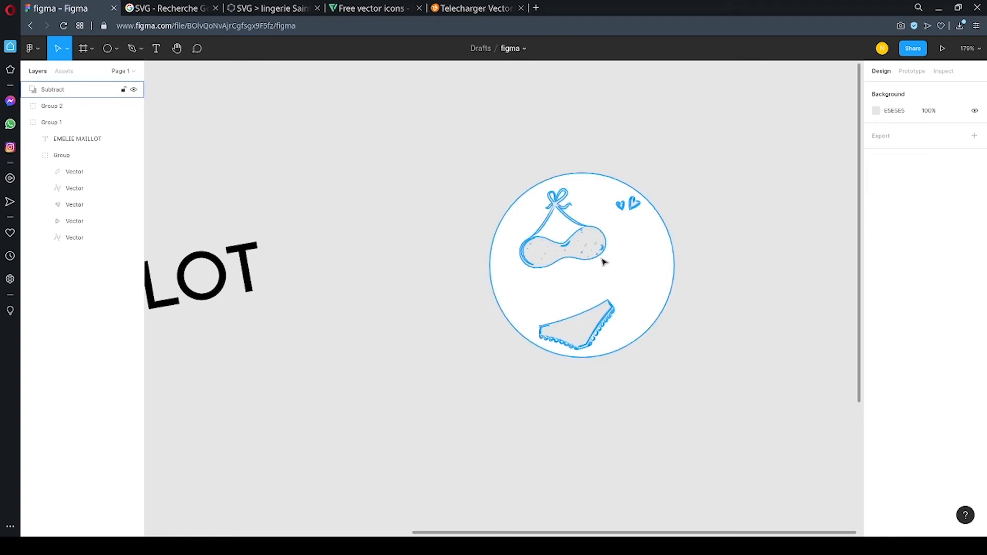
# Move the cut-out circle over the black logo to check its transparency, and place it back in the empty area beside the logo.
pyautogui.moveTo(651, 276); pyautogui.dragTo(366, 308)
pyautogui.keyDown('ctrl'); pyautogui.scroll(-5, 548, 280); pyautogui.keyUp('ctrl')
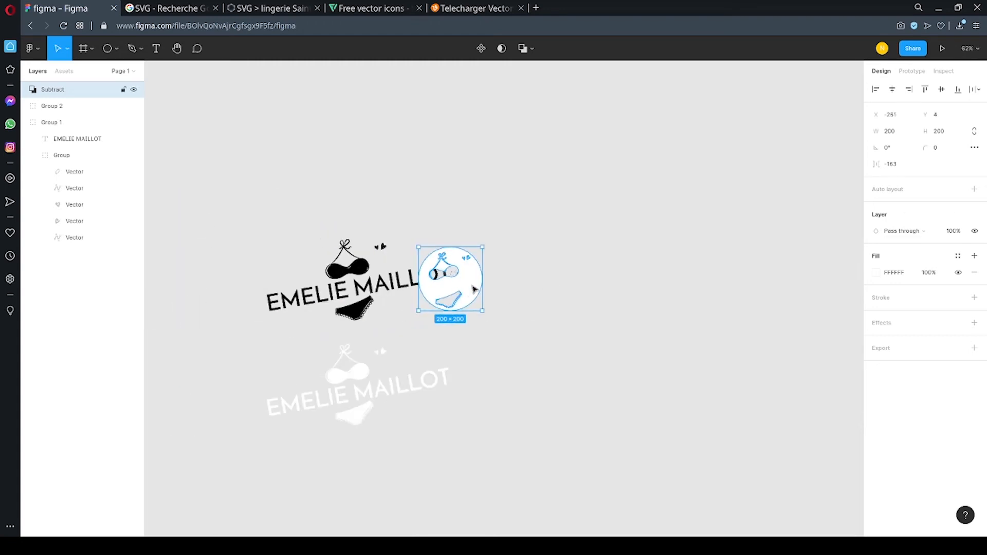
pyautogui.moveTo(475, 289); pyautogui.dragTo(609, 273)
pyautogui.keyDown('ctrl'); pyautogui.scroll(7, 600, 272); pyautogui.keyUp('ctrl')
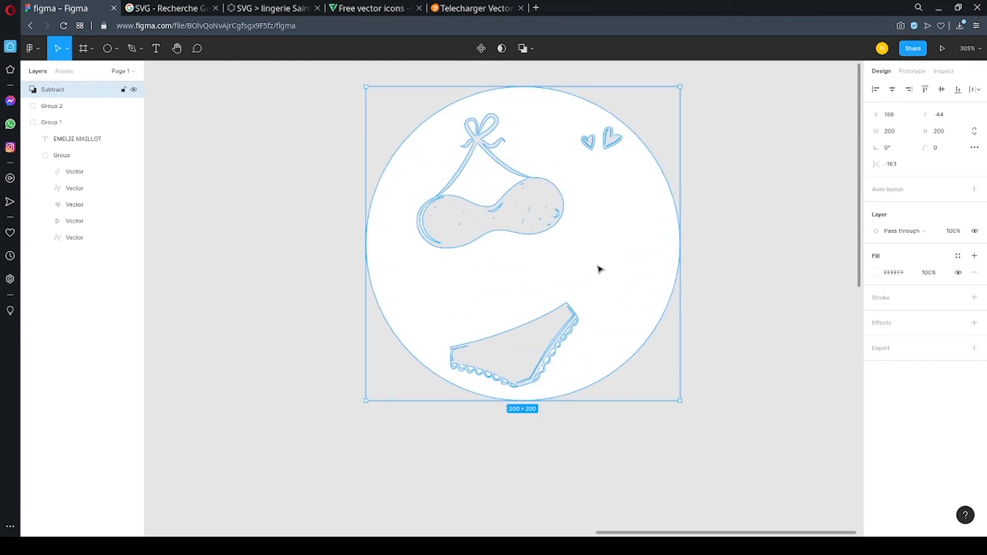
pyautogui.keyDown('ctrl'); pyautogui.scroll(-7, 538, 264); pyautogui.keyUp('ctrl')
# Copy the EMELIE MAILLOT text from the black logo into a new horizontal text object beside the cut-out circle.
pyautogui.click(359, 269)
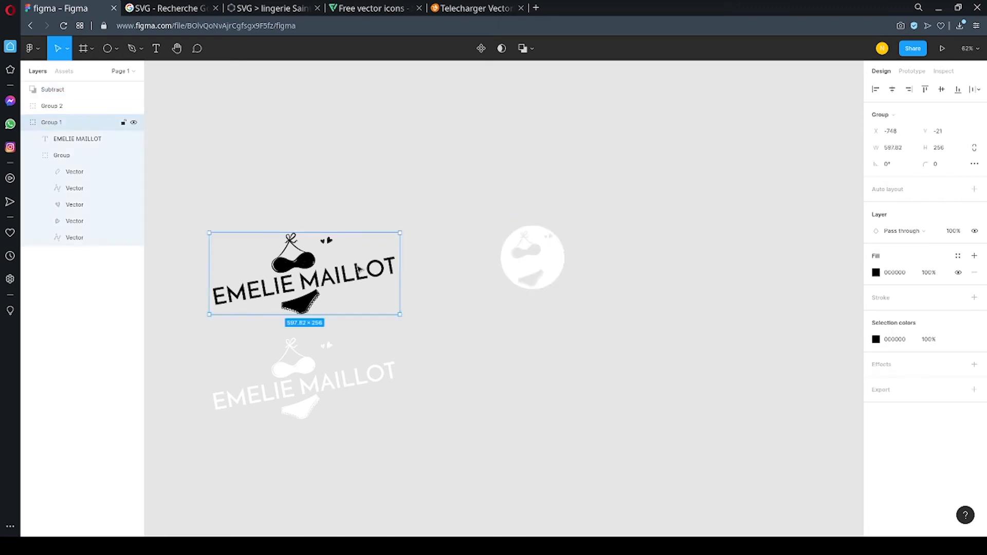
pyautogui.doubleClick(359, 269)
pyautogui.doubleClick(354, 271)
pyautogui.hotkey('ctrl', 'c')
pyautogui.press('Escape')
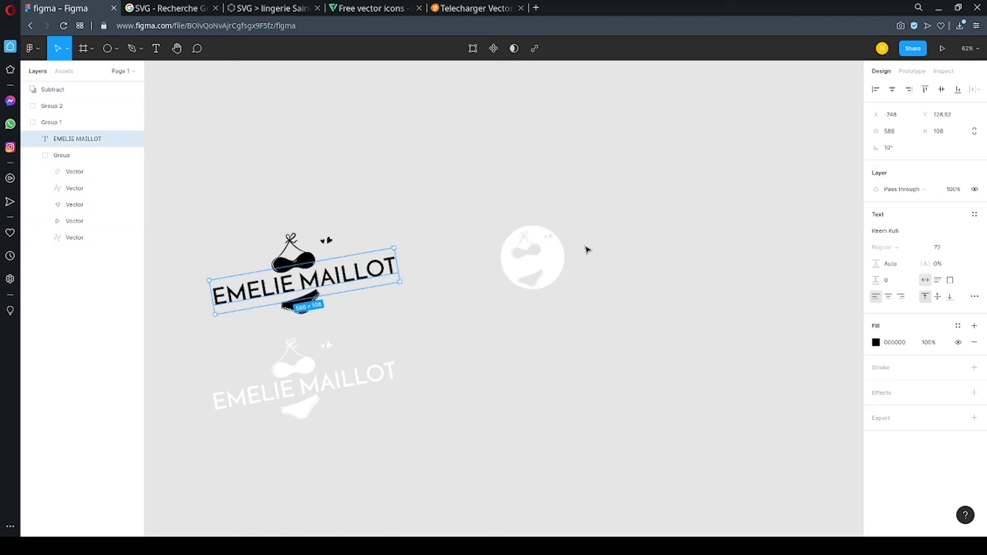
pyautogui.keyDown('ctrl'); pyautogui.scroll(5, 565, 253); pyautogui.keyUp('ctrl')
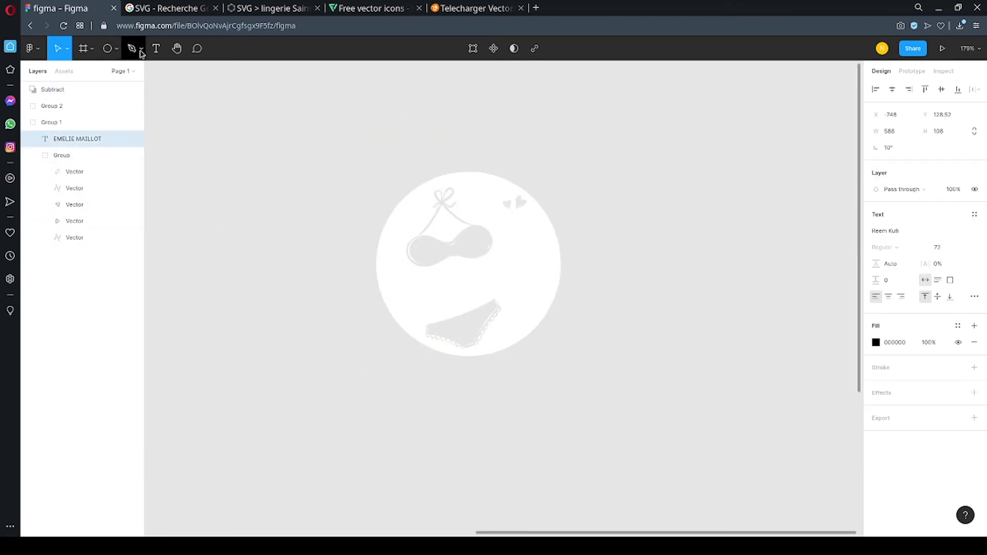
pyautogui.click(156, 49)
pyautogui.click(593, 181)
pyautogui.hotkey('ctrl', 'v')
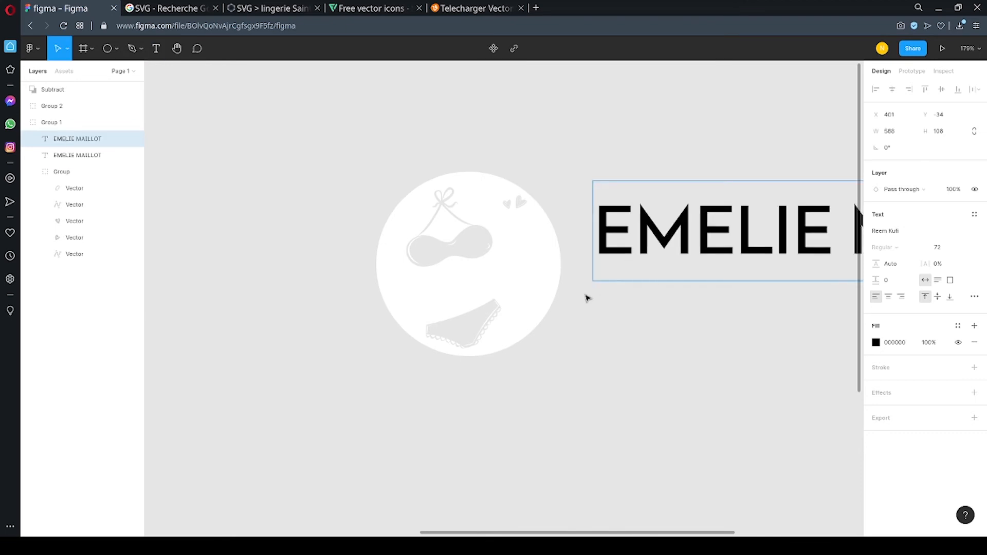
pyautogui.press('Escape')
# Move the new EMELIE MAILLOT text over the circle, bring its layer to the top above Subtract, and collapse Group 1.
pyautogui.moveTo(749, 246); pyautogui.dragTo(535, 252)
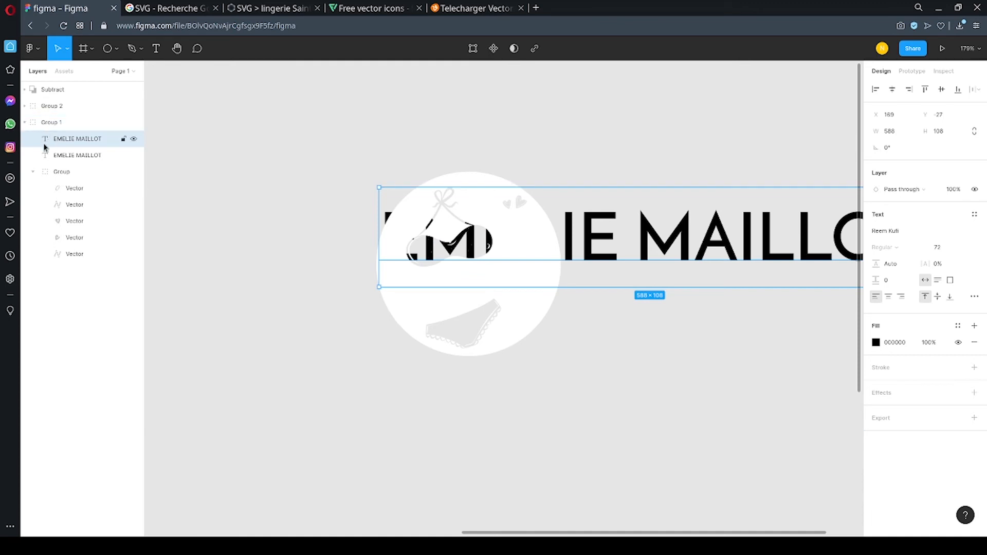
pyautogui.moveTo(53, 142); pyautogui.dragTo(43, 85)
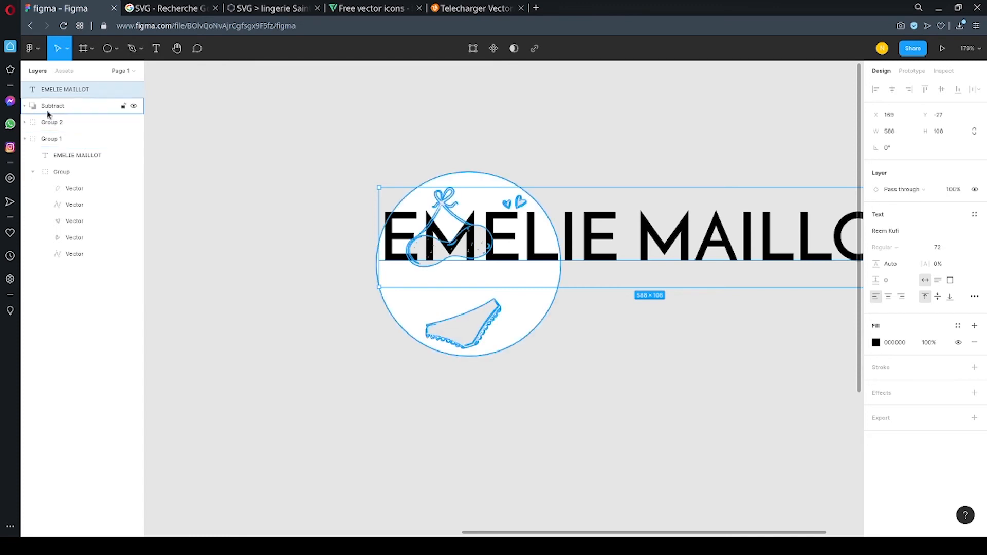
pyautogui.click(24, 140)
pyautogui.click(24, 139)
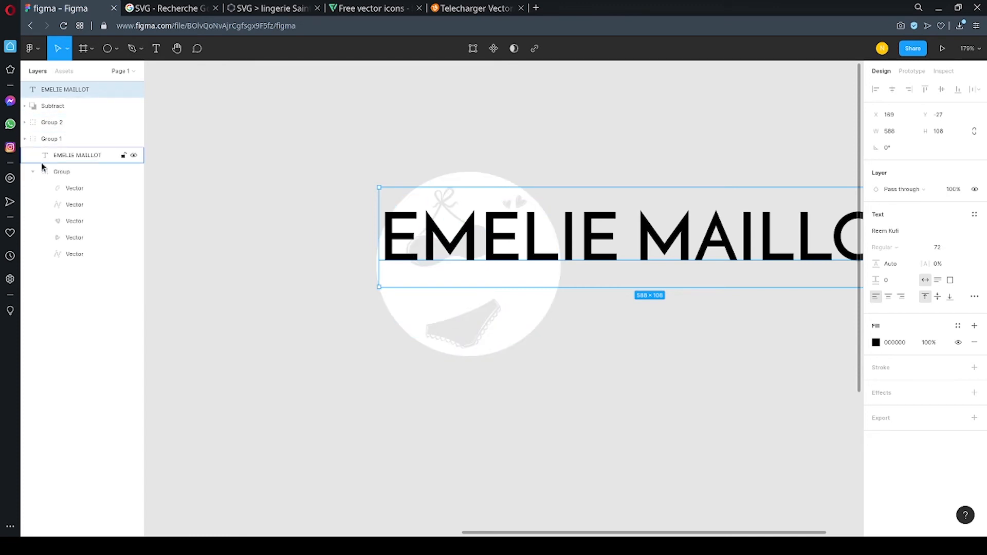
pyautogui.click(24, 140)
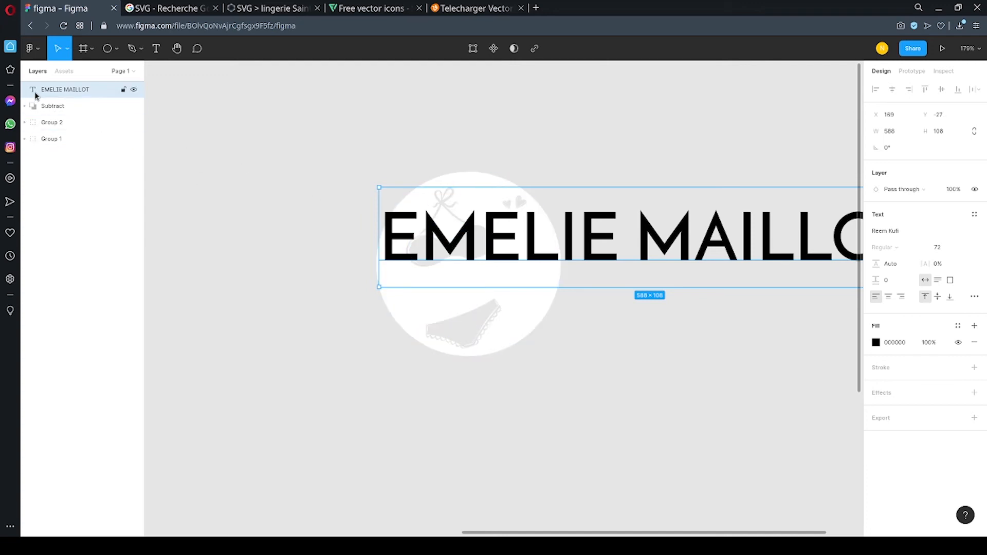
pyautogui.scroll(-3, 465, 298)
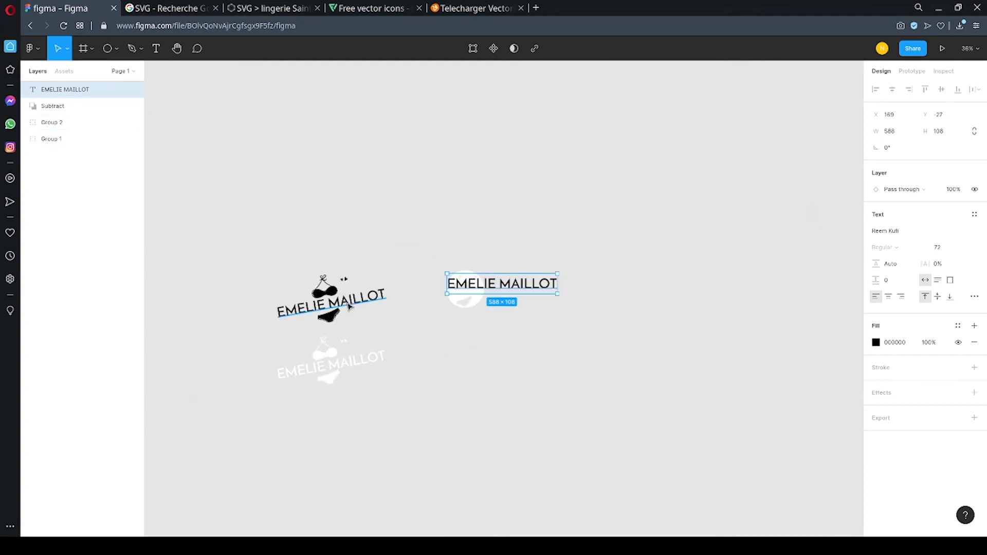
pyautogui.scroll(2, 348, 306)
pyautogui.scroll(-1, 349, 307)
pyautogui.scroll(3, 637, 273)
pyautogui.scroll(-1, 619, 279)
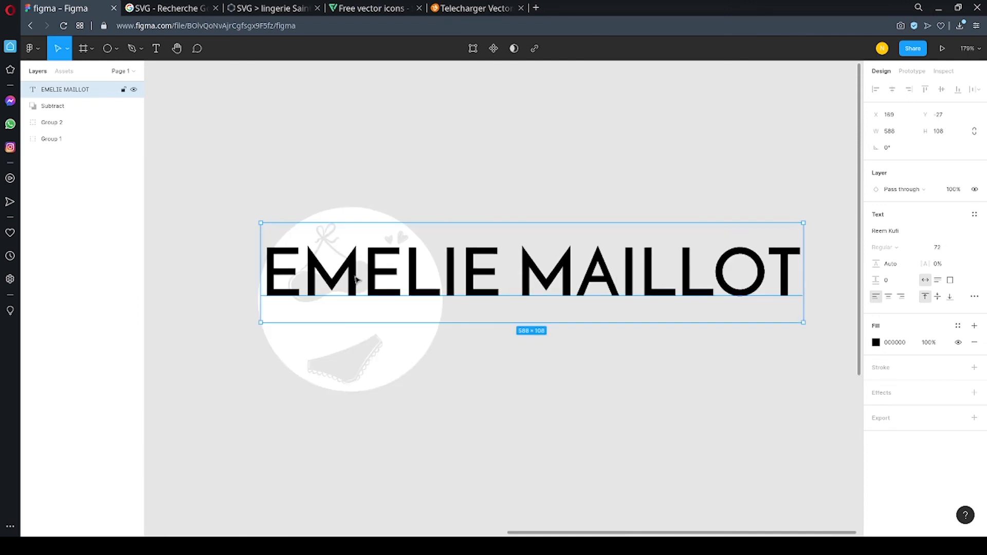
# Break the EMELIE MAILLOT text over the circle into two lines, one word per line, and center-align it.
pyautogui.click(411, 346)
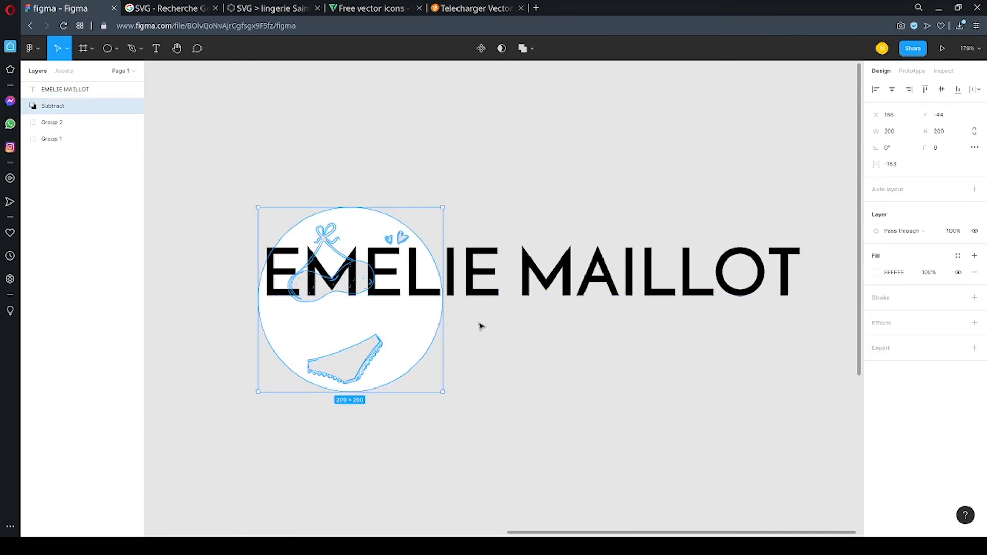
pyautogui.click(502, 287)
pyautogui.doubleClick(514, 282)
pyautogui.click(516, 280)
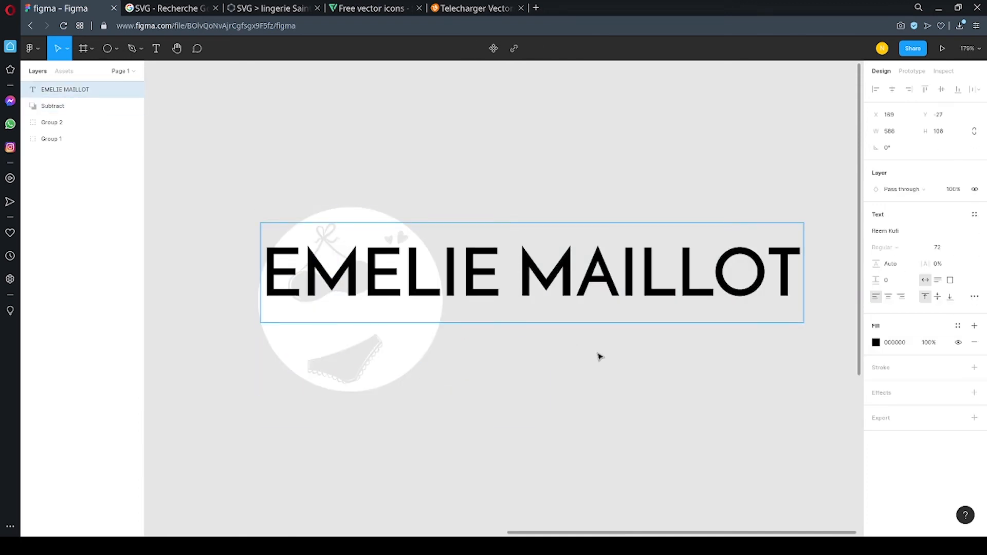
pyautogui.press('Return')
pyautogui.press('Return')
pyautogui.press('BackSpace')
pyautogui.hotkey('ctrl', 'a')
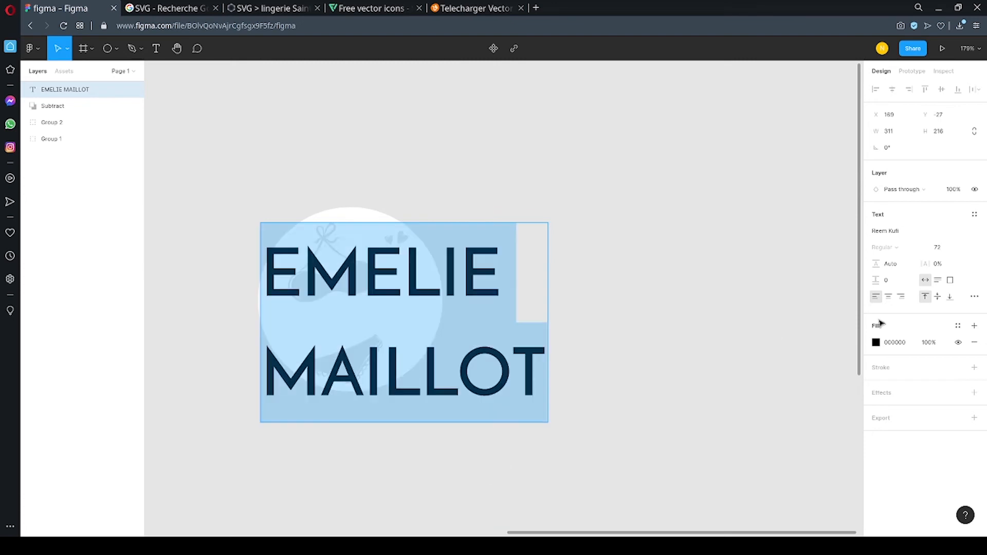
pyautogui.click(889, 298)
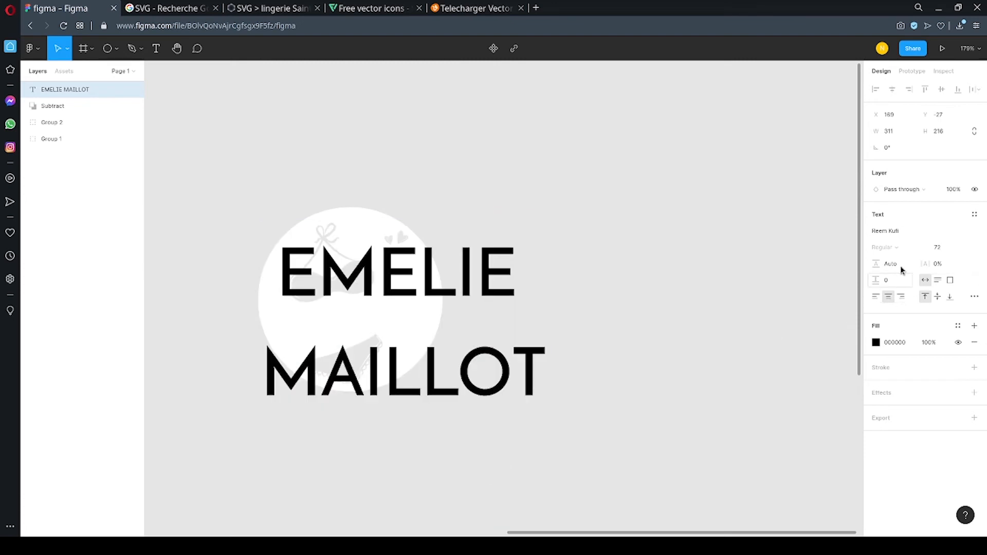
# Set the two-line text's font size to 48 and move the text over the cut-out circle.
pyautogui.click(961, 249)
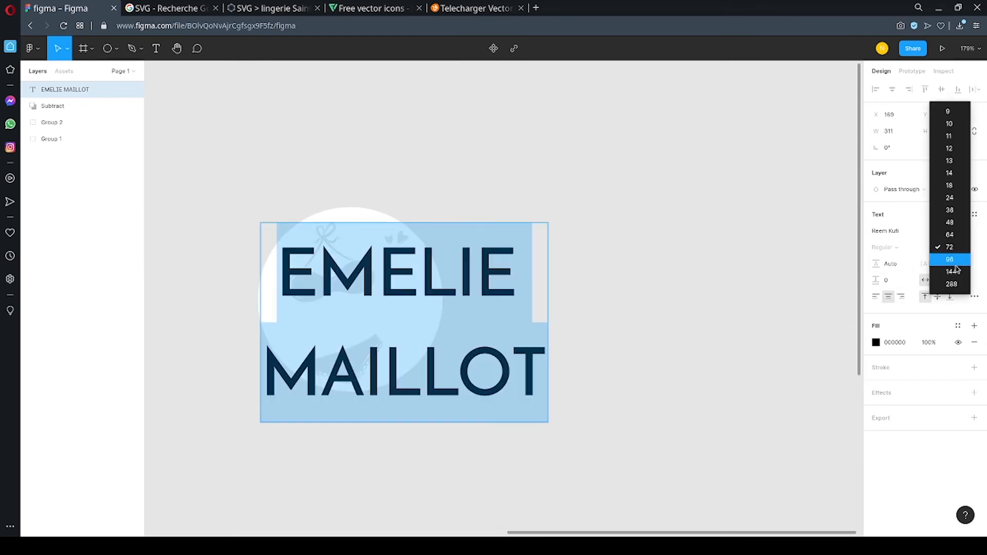
pyautogui.click(954, 225)
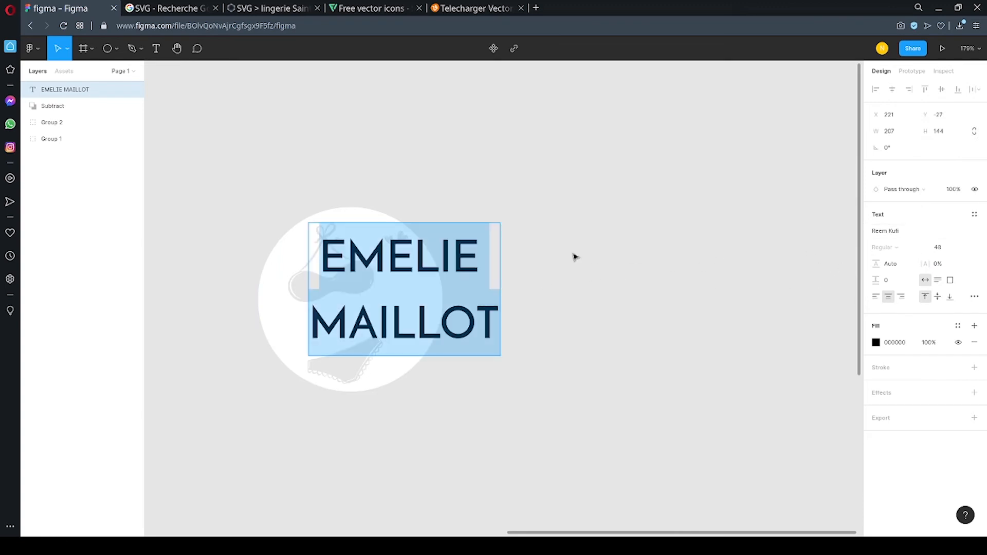
pyautogui.press('Escape')
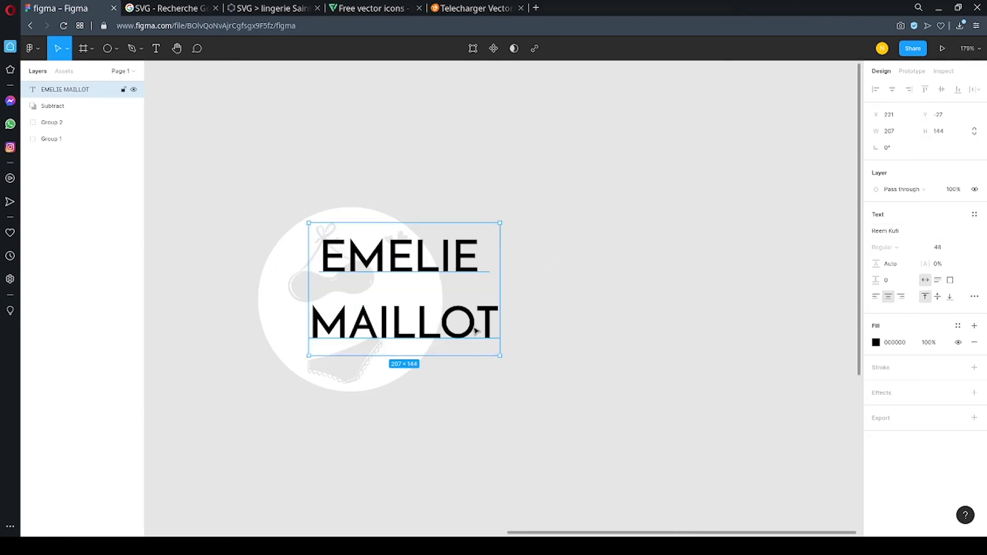
pyautogui.moveTo(478, 332); pyautogui.dragTo(425, 334)
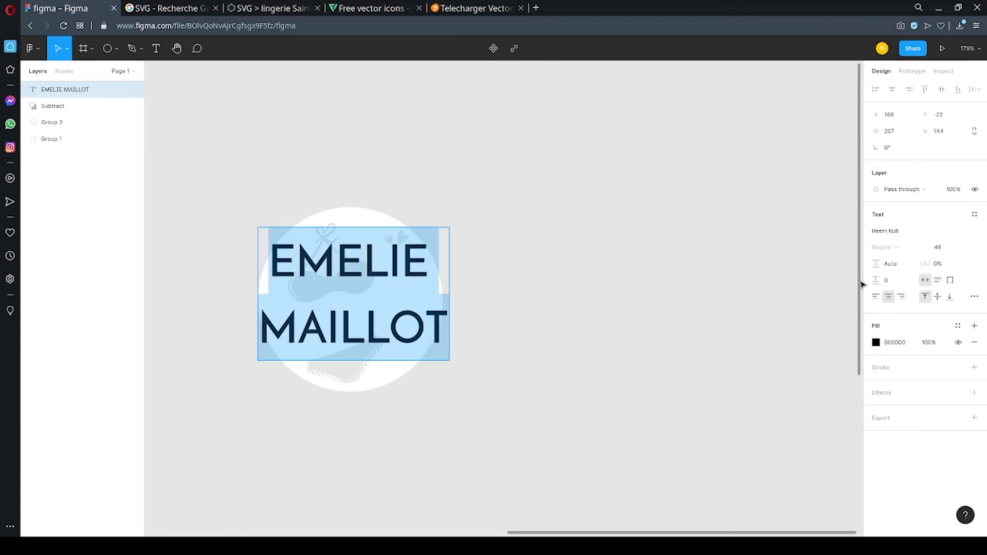
# Reduce the two-line text's font size to 44 so it fits inside the circle.
pyautogui.press('Down')
pyautogui.press('Down')
pyautogui.press('Down')
pyautogui.press('Down')
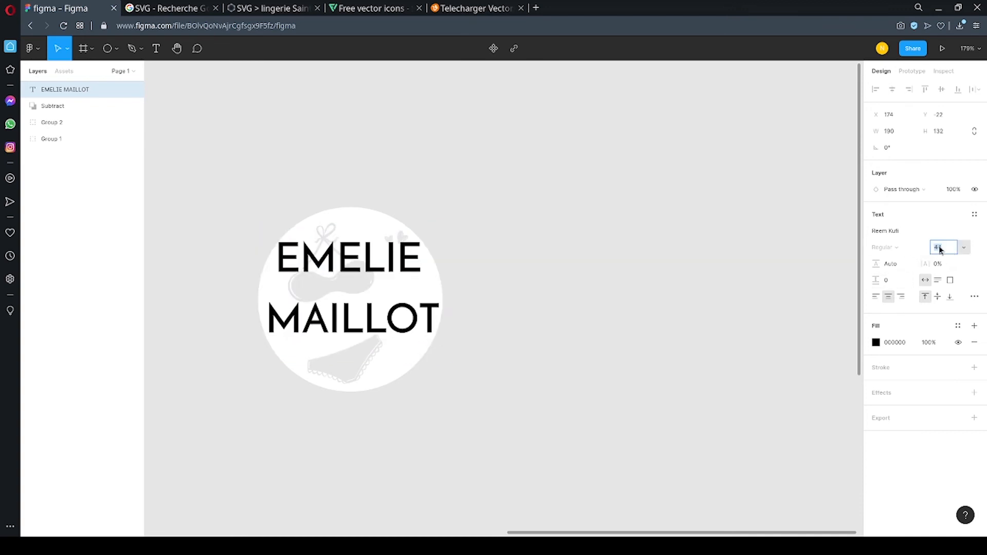
pyautogui.click(379, 274)
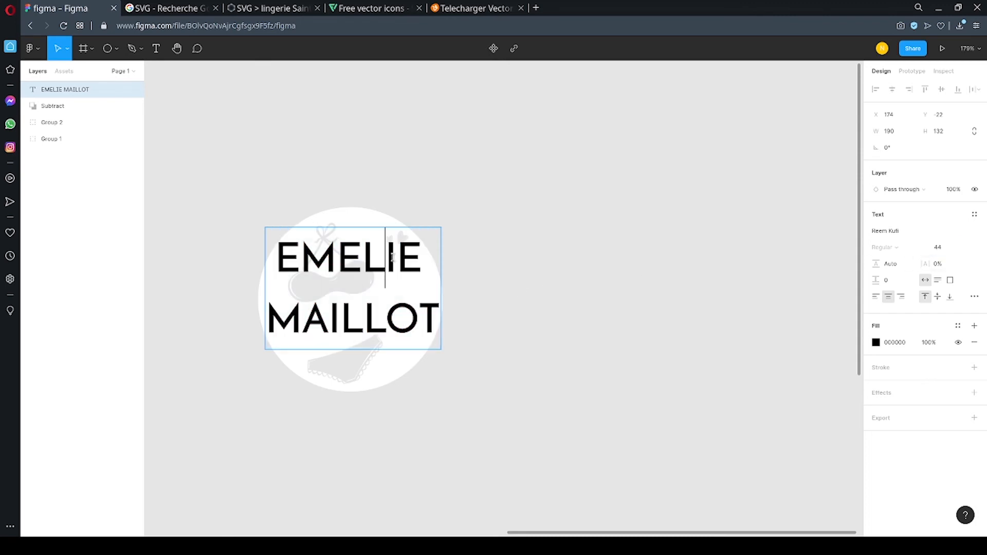
pyautogui.moveTo(422, 252); pyautogui.dragTo(483, 256)
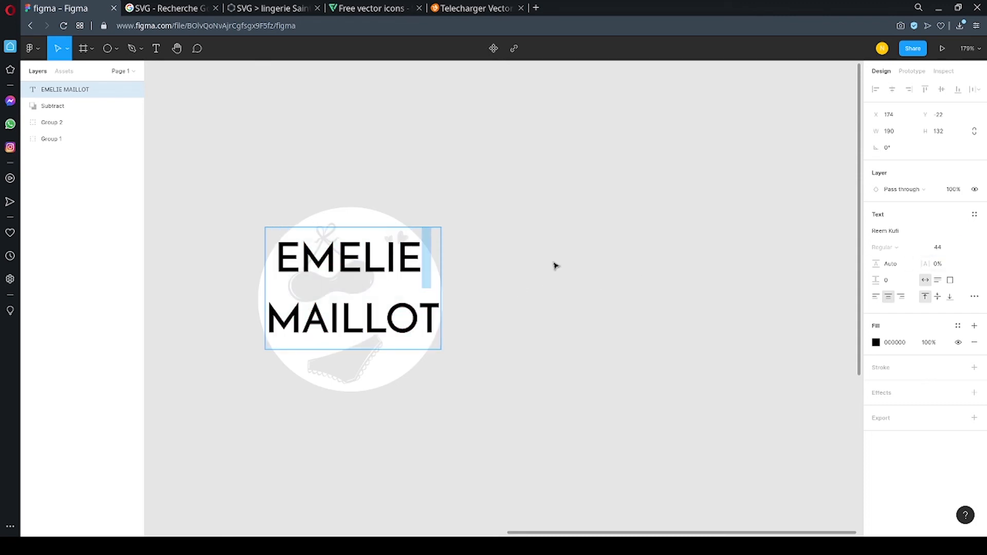
pyautogui.press('Return')
# Set the text's line height to 105%, move the text down to the middle of the circle, and deselect it.
pyautogui.hotkey('ctrl', 'a')
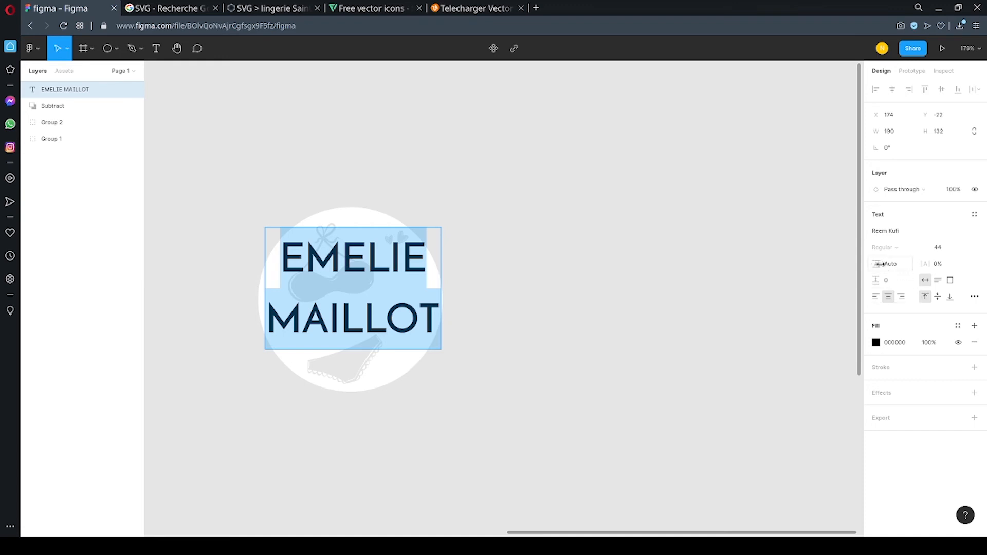
pyautogui.moveTo(879, 264); pyautogui.dragTo(833, 267)
pyautogui.press('Escape')
pyautogui.moveTo(396, 256); pyautogui.dragTo(392, 281)
pyautogui.click(452, 247)
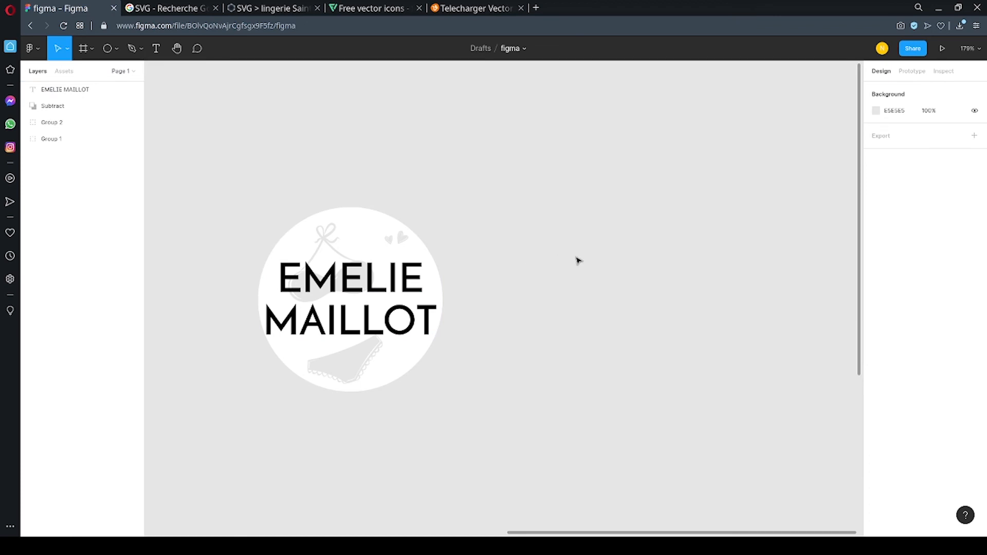
# Group the two-line text with the cut-out circle.
pyautogui.scroll(-2, 579, 261)
pyautogui.moveTo(291, 184); pyautogui.dragTo(509, 390)
pyautogui.rightClick(411, 298)
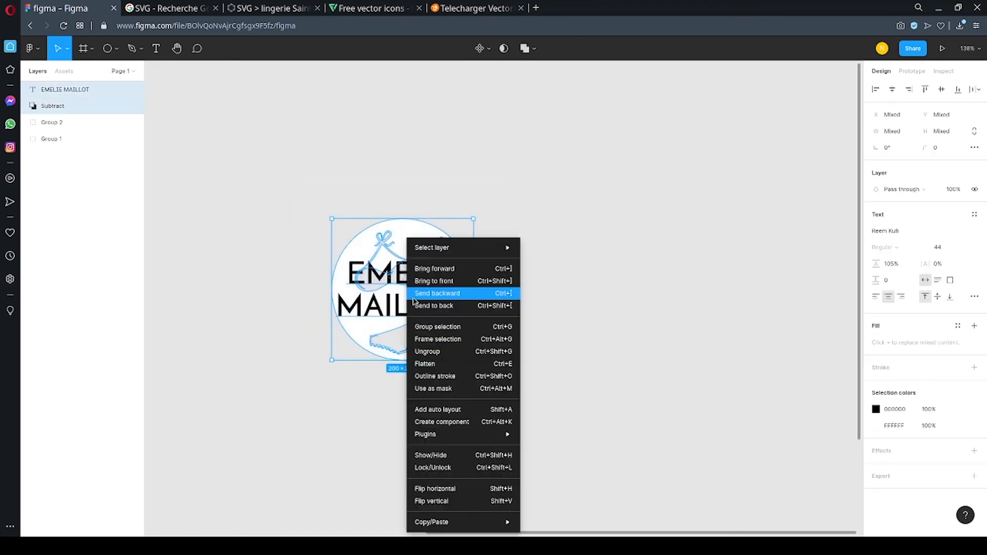
pyautogui.click(438, 327)
# Move the badge group farther right and place the white logo between the black logo and the badge.
pyautogui.scroll(-3, 611, 393)
pyautogui.scroll(-2, 319, 366)
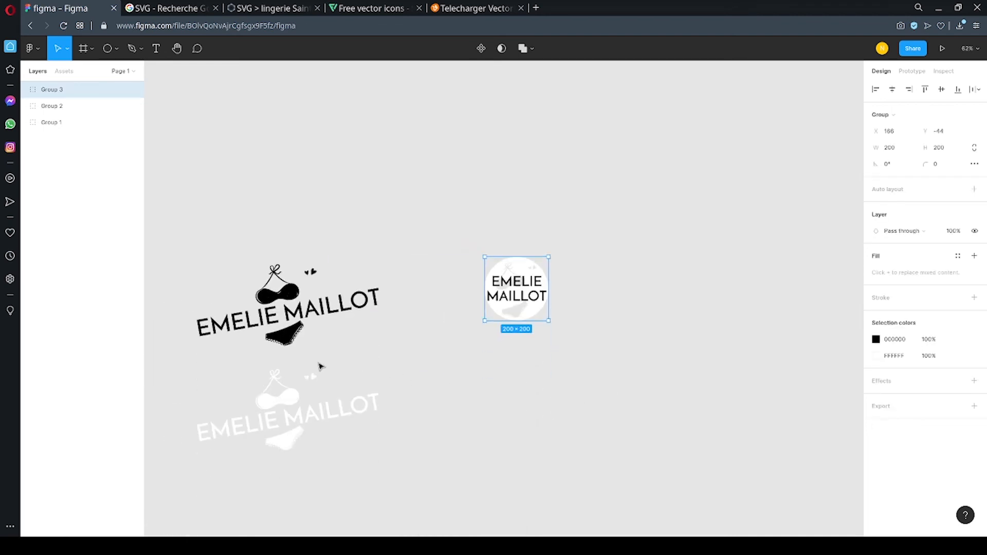
pyautogui.moveTo(531, 296); pyautogui.dragTo(645, 311)
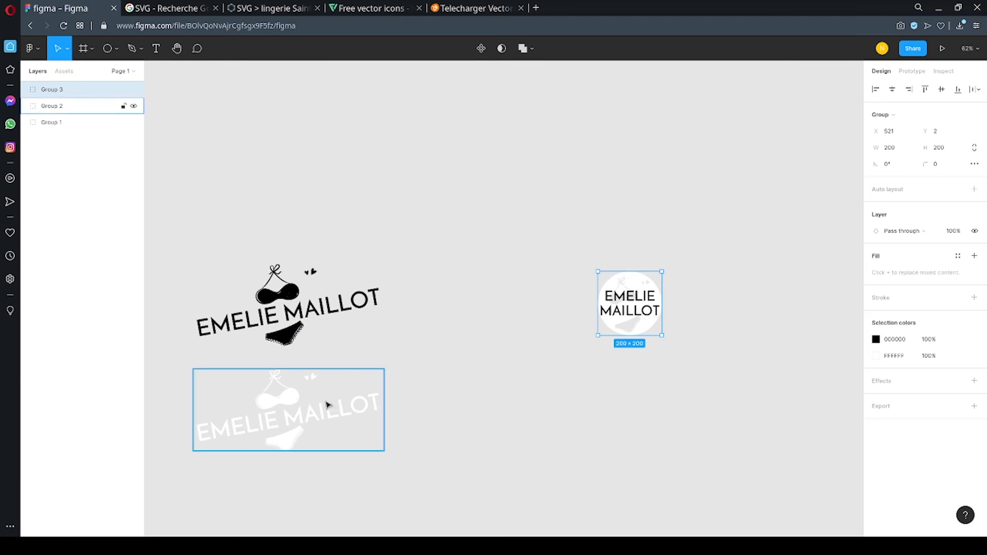
pyautogui.moveTo(328, 405); pyautogui.dragTo(522, 296)
# Place the badge below and between the two logos, and spread the black and white logos farther apart.
pyautogui.scroll(-2, 477, 366)
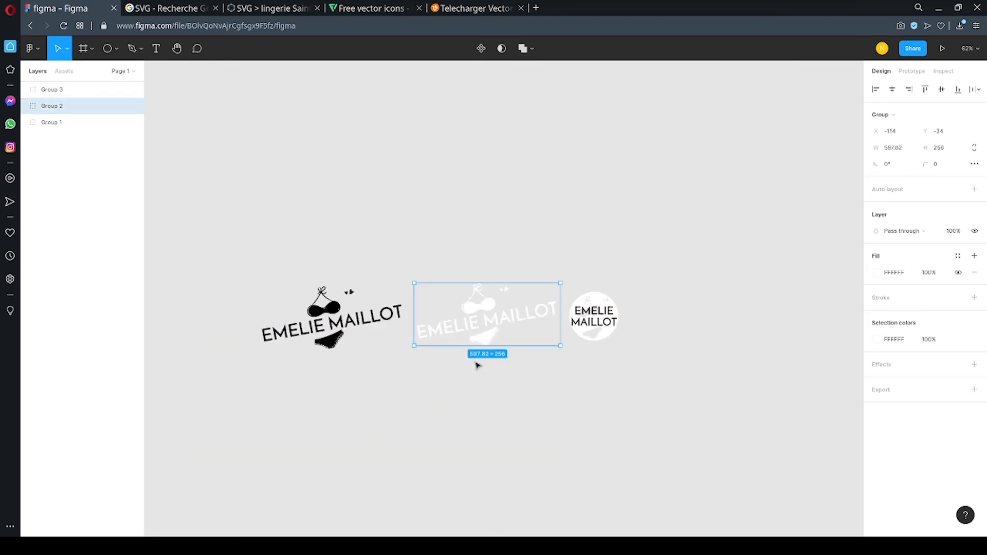
pyautogui.scroll(-2, 448, 359)
pyautogui.scroll(4, 309, 359)
pyautogui.scroll(-2, 607, 355)
pyautogui.scroll(2, 728, 386)
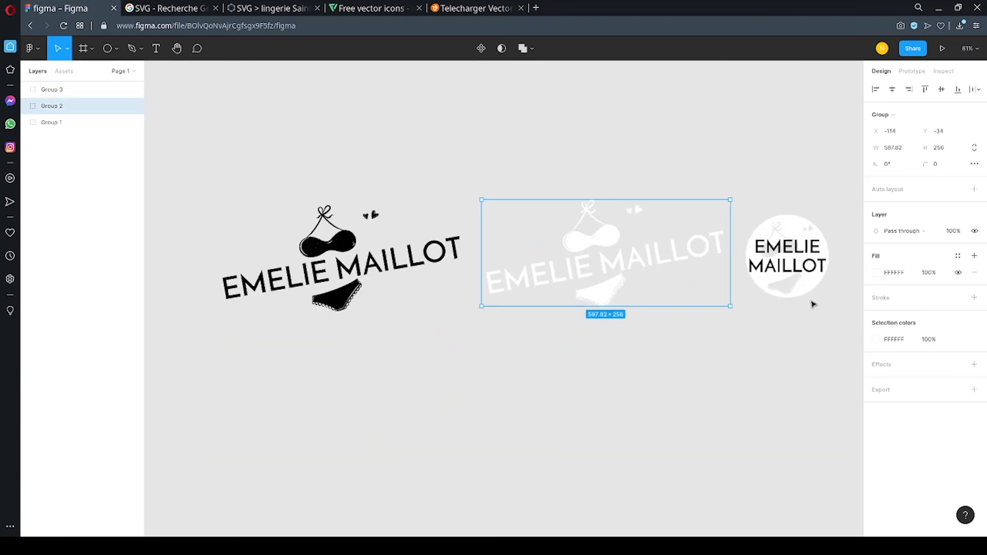
pyautogui.moveTo(812, 302); pyautogui.dragTo(484, 447)
pyautogui.moveTo(584, 278); pyautogui.dragTo(602, 277)
pyautogui.moveTo(345, 246); pyautogui.dragTo(322, 241)
pyautogui.click(578, 364)
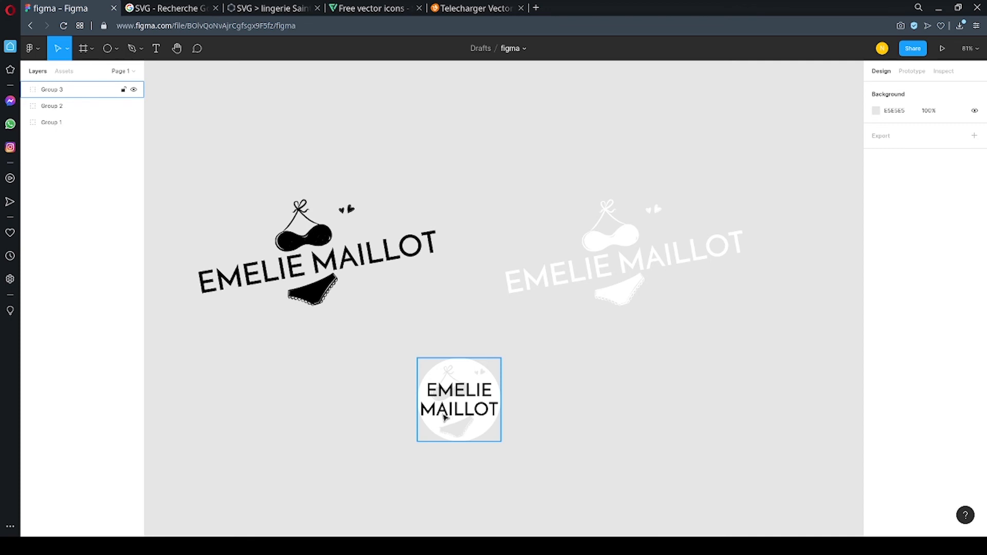
pyautogui.scroll(6, 443, 419)
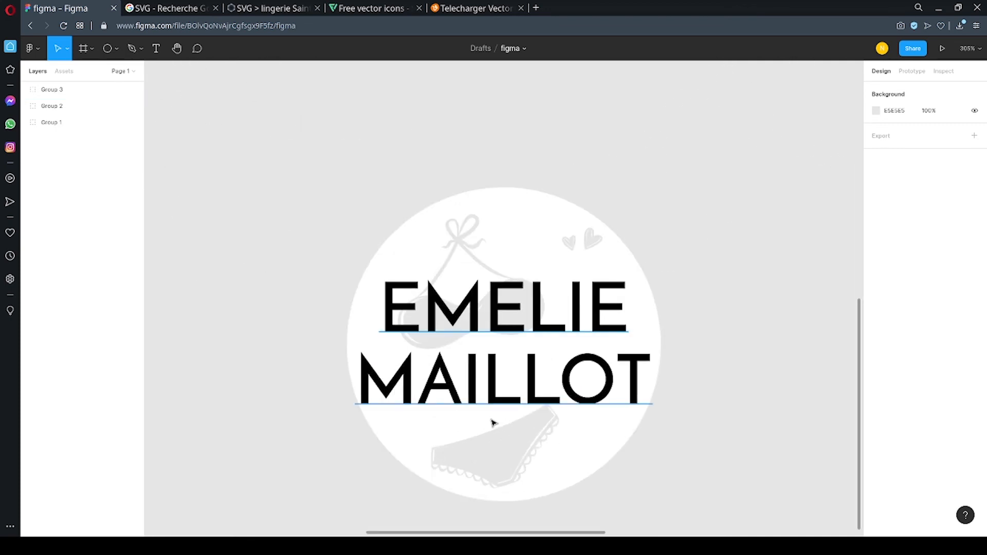
pyautogui.scroll(-6, 489, 419)
pyautogui.scroll(-1, 481, 419)
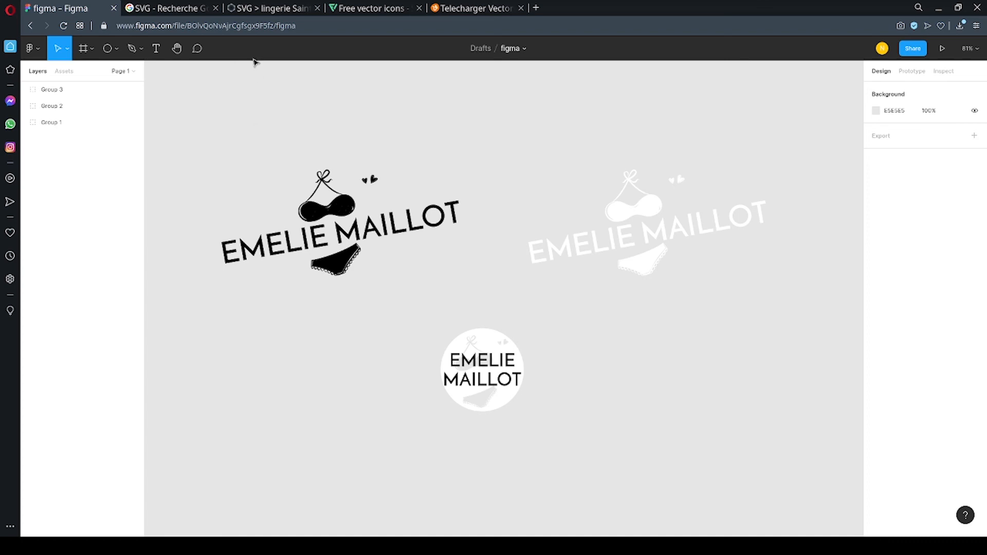
# Switch to the SVG Silh site and search its images for "cercle".
pyautogui.click(264, 8)
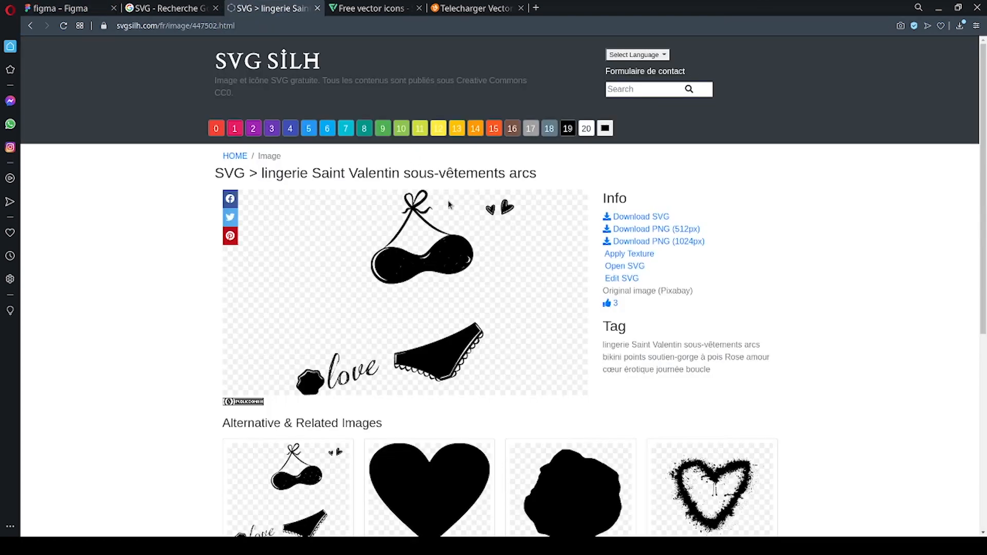
pyautogui.scroll(-5, 440, 235)
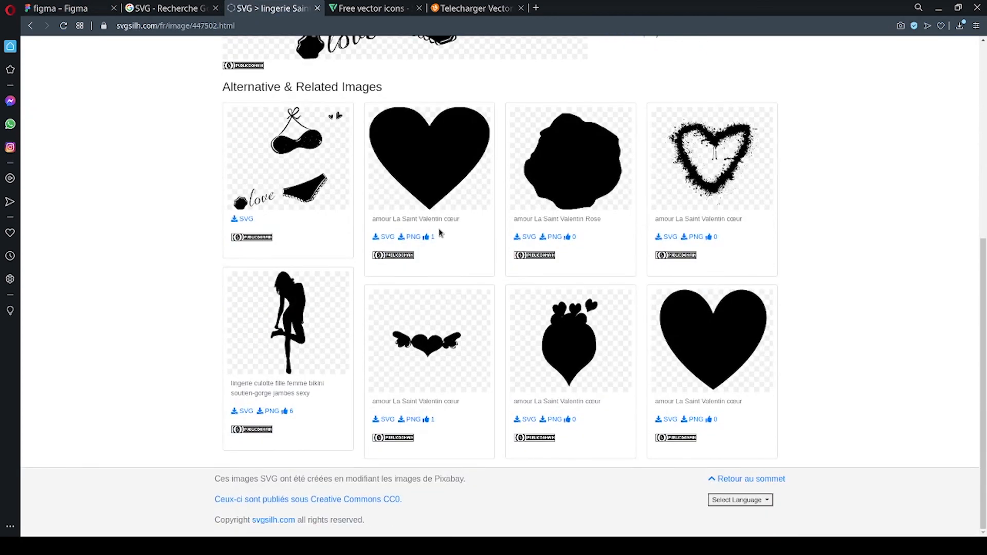
pyautogui.scroll(6, 440, 233)
pyautogui.click(644, 93)
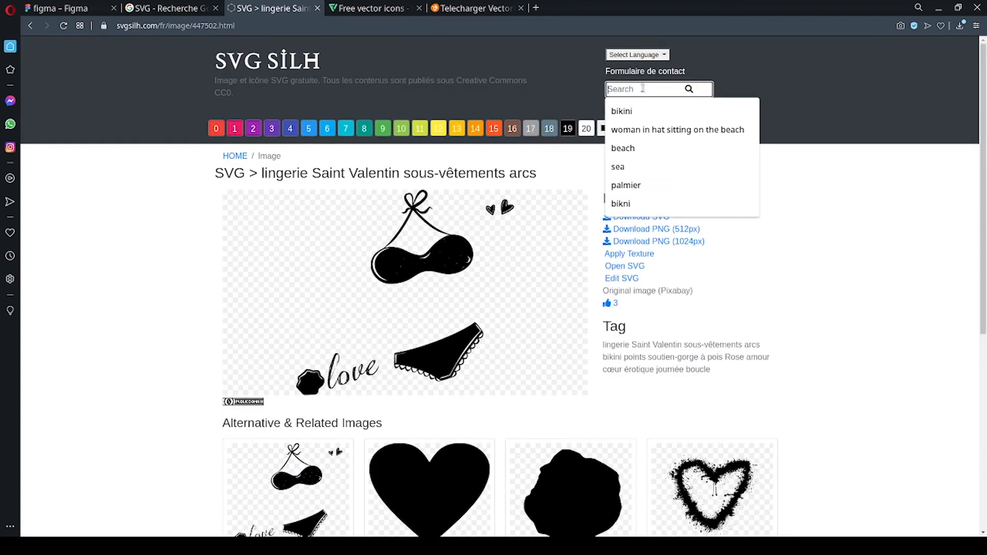
pyautogui.write('cercle')
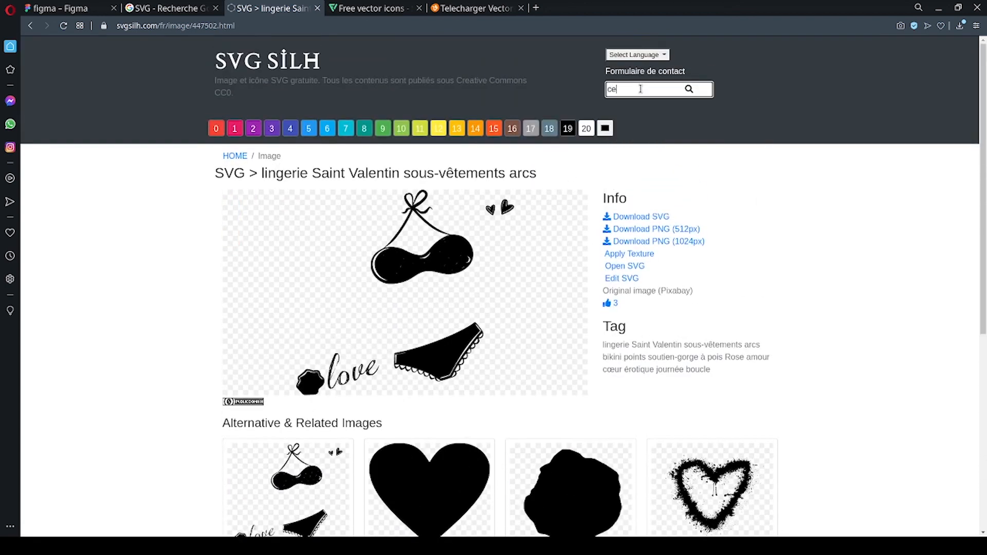
pyautogui.press('Return')
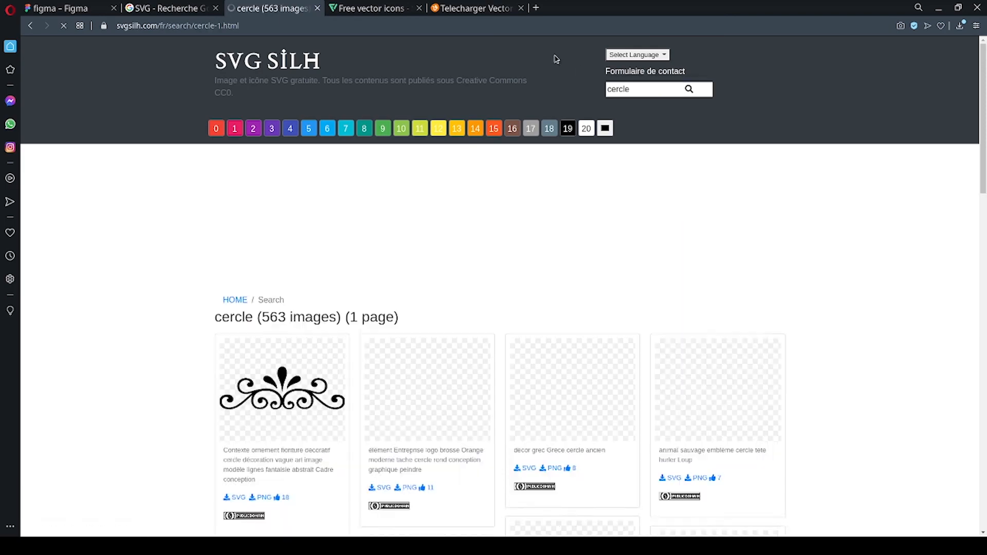
# Browse the circle image results for decorative rings, and return to the logo file in Figma.
pyautogui.scroll(-4, 392, 223)
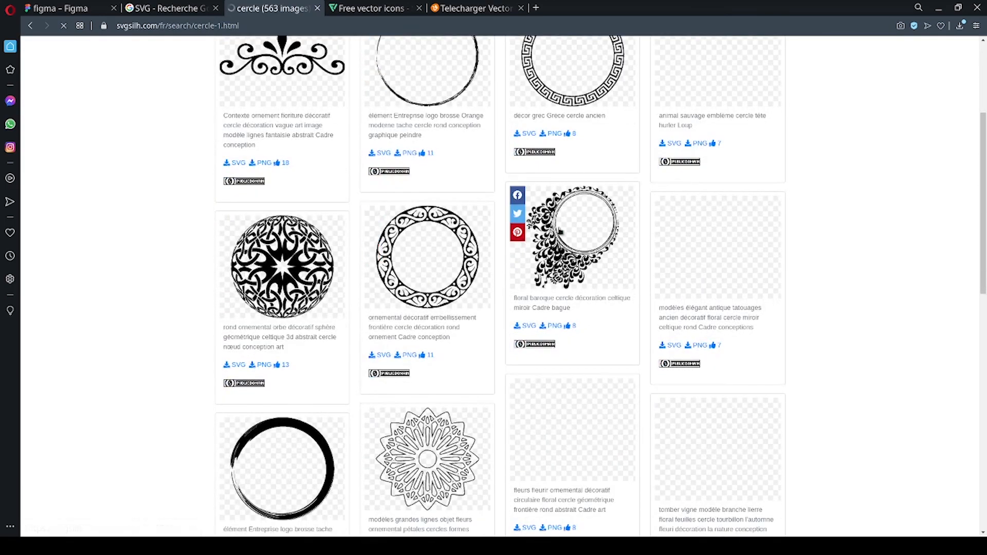
pyautogui.scroll(-3, 632, 360)
pyautogui.scroll(-6, 632, 346)
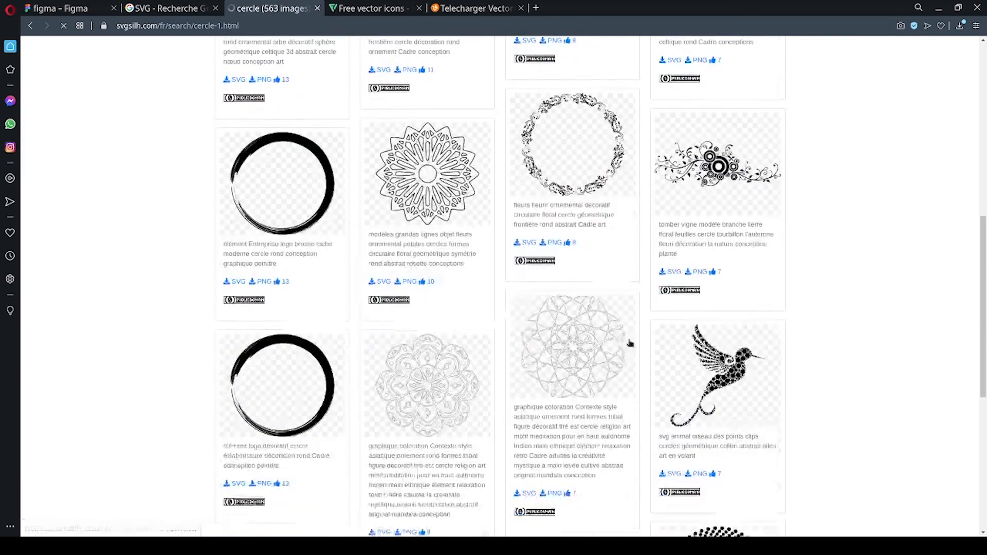
pyautogui.scroll(3, 595, 331)
pyautogui.scroll(10, 563, 325)
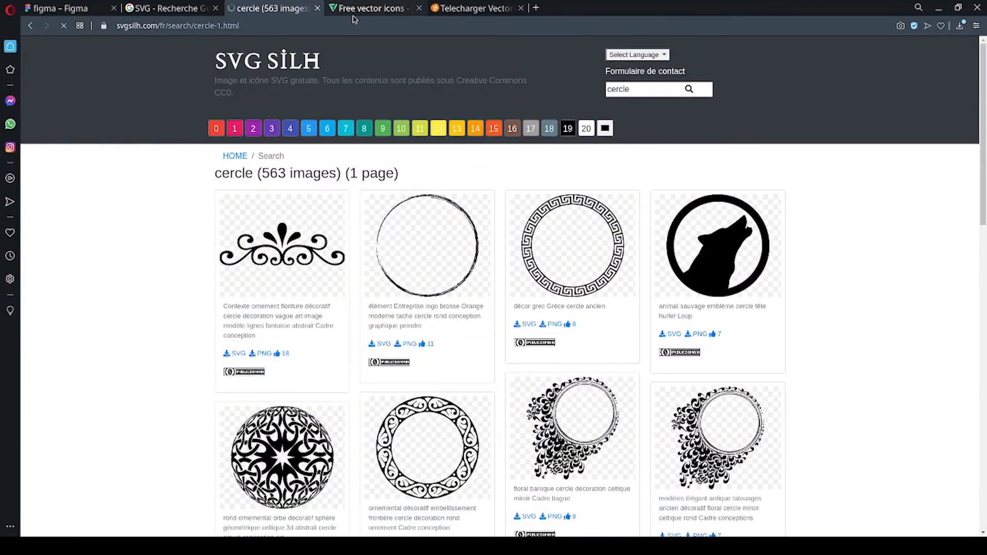
pyautogui.click(71, 9)
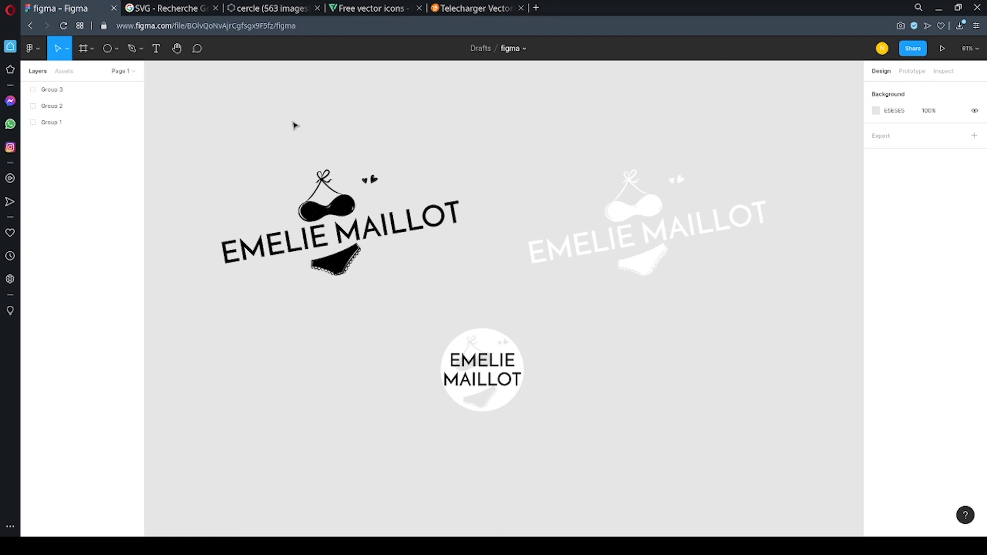
pyautogui.scroll(1, 293, 125)
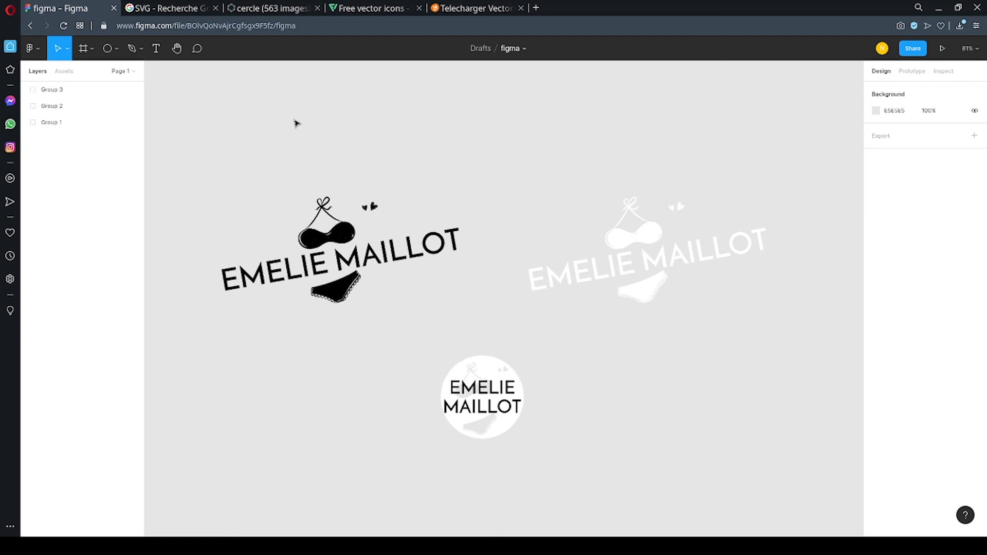